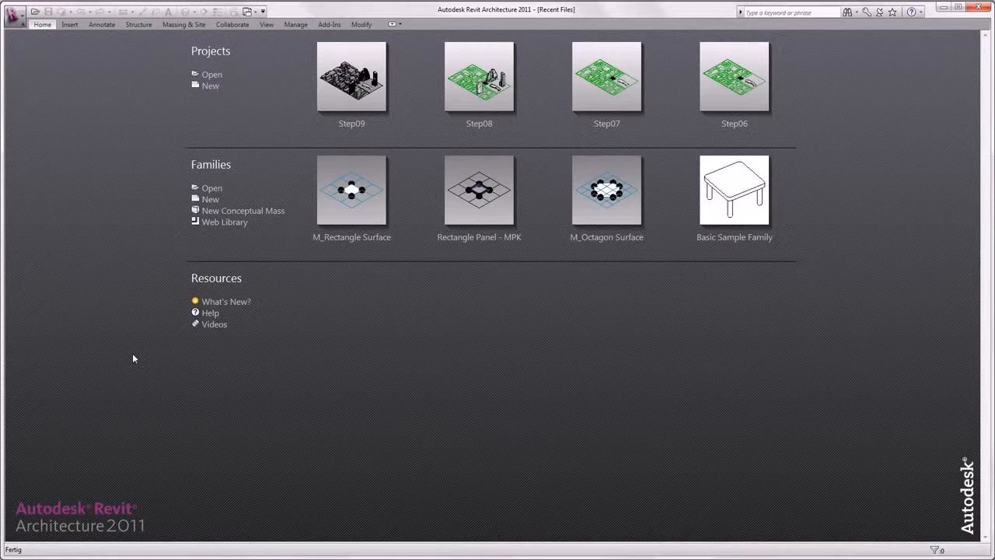
Open the Step10 project from the Professional_Massmodeling folder.
left_click(210, 74)
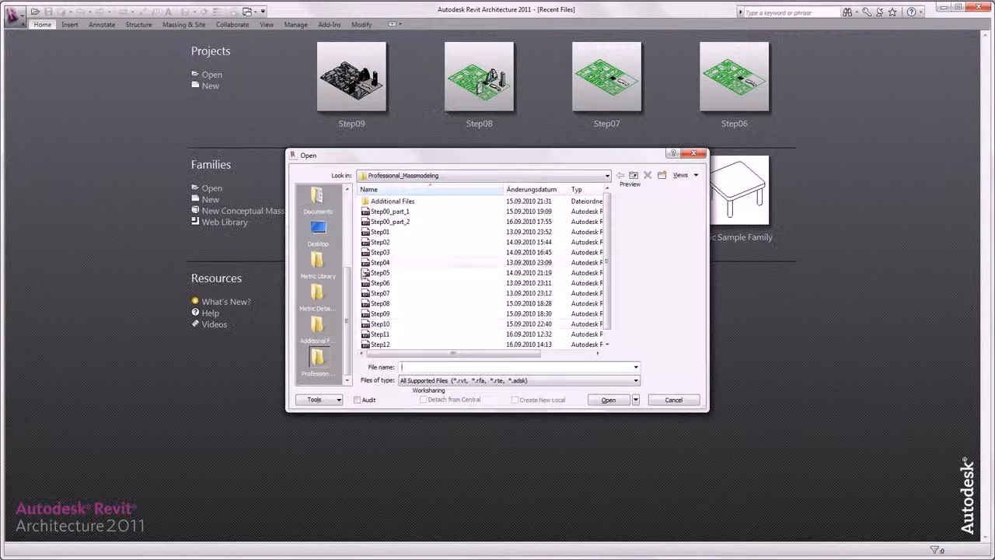
left_click(385, 334)
left_click(606, 400)
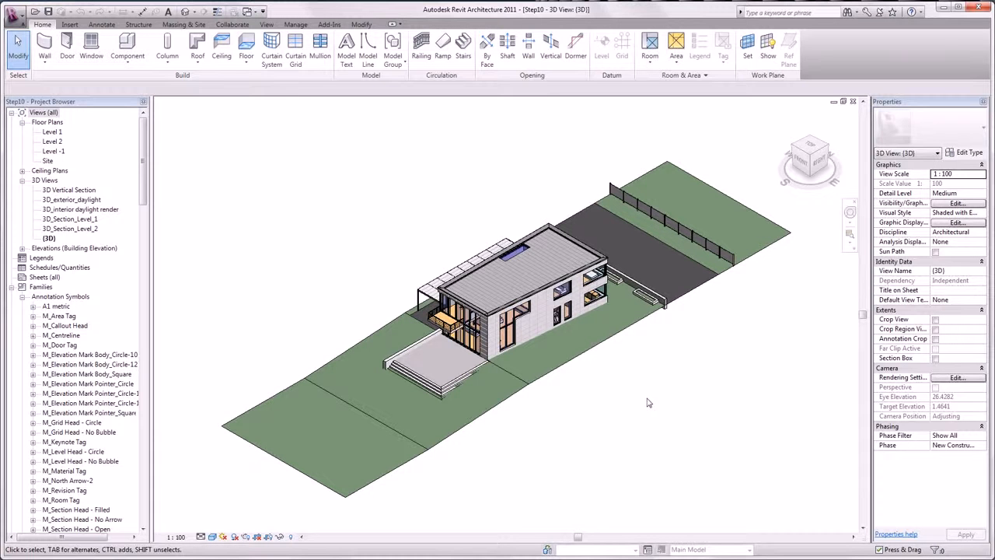
Set the 3D view's visual style to Realistic and turn its shadows on.
middle_click_drag(654, 402, 377, 454, "shift")
scroll(376, 454, "up", 6)
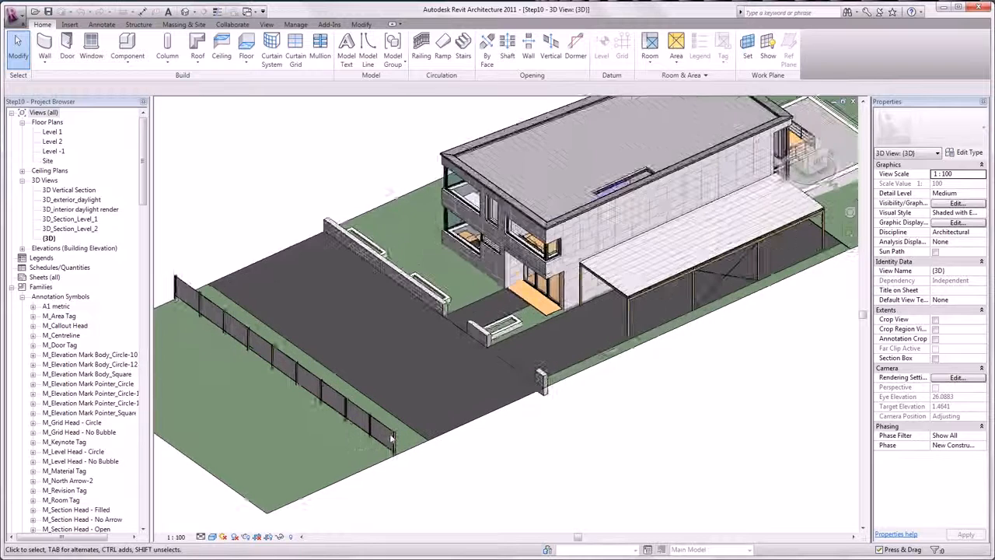
middle_click_drag(309, 460, 420, 461)
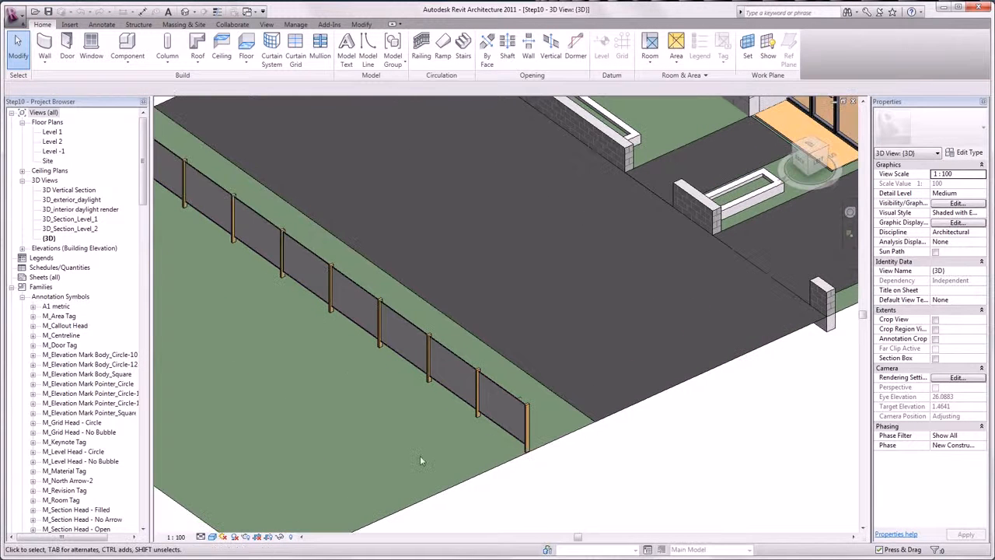
left_click(214, 536)
left_click(231, 525)
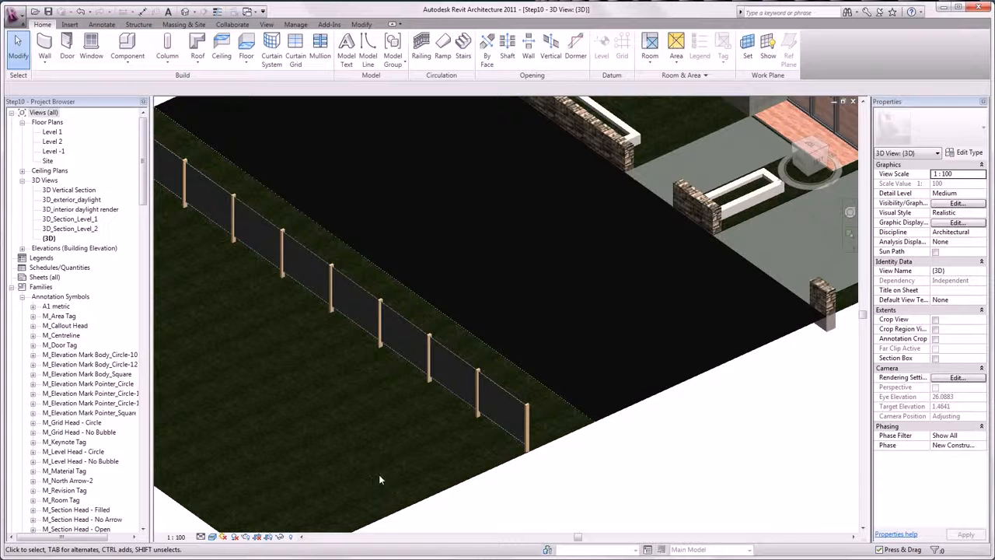
left_click(234, 536)
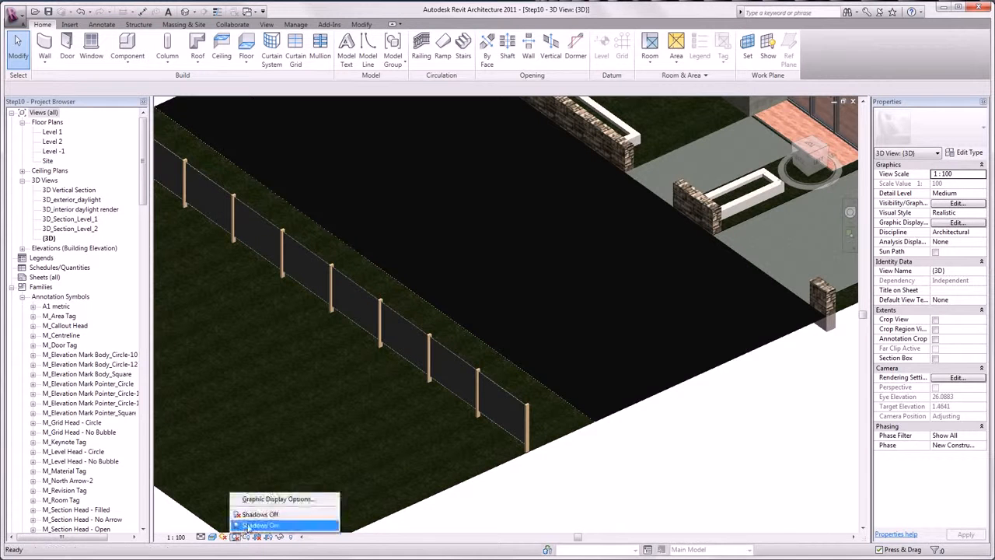
left_click(257, 526)
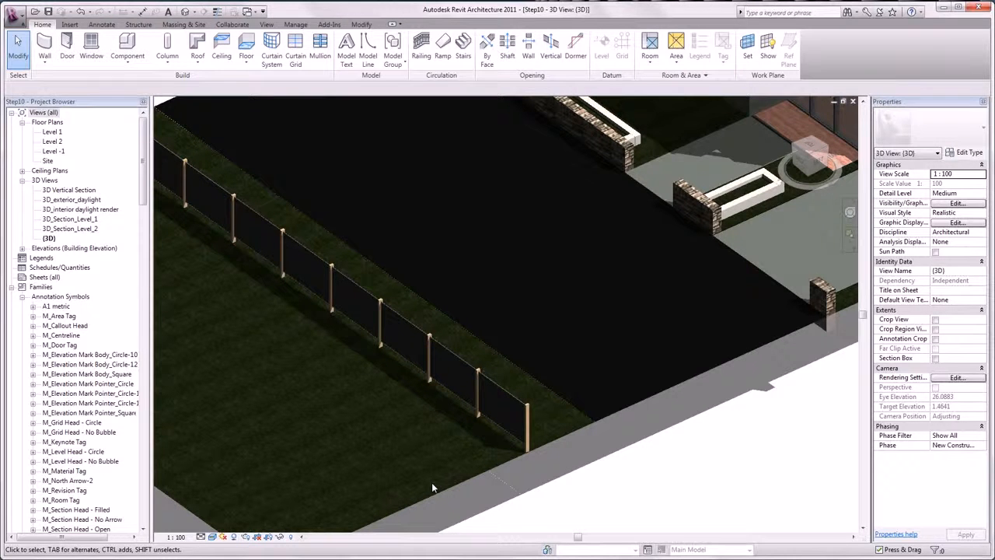
Open the Fence material of the structure layer in the fence panel's Fence Construction wall type.
left_click(501, 423)
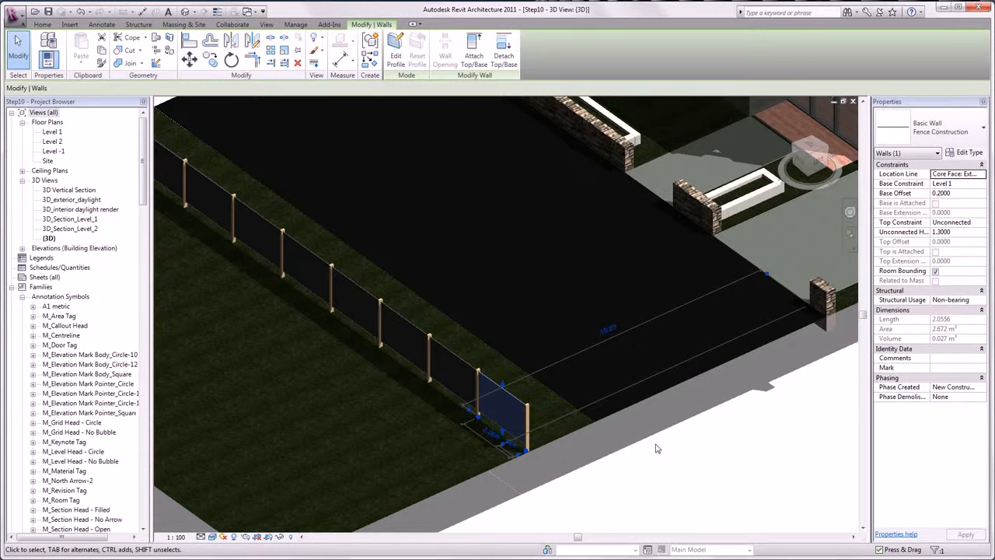
left_click(966, 153)
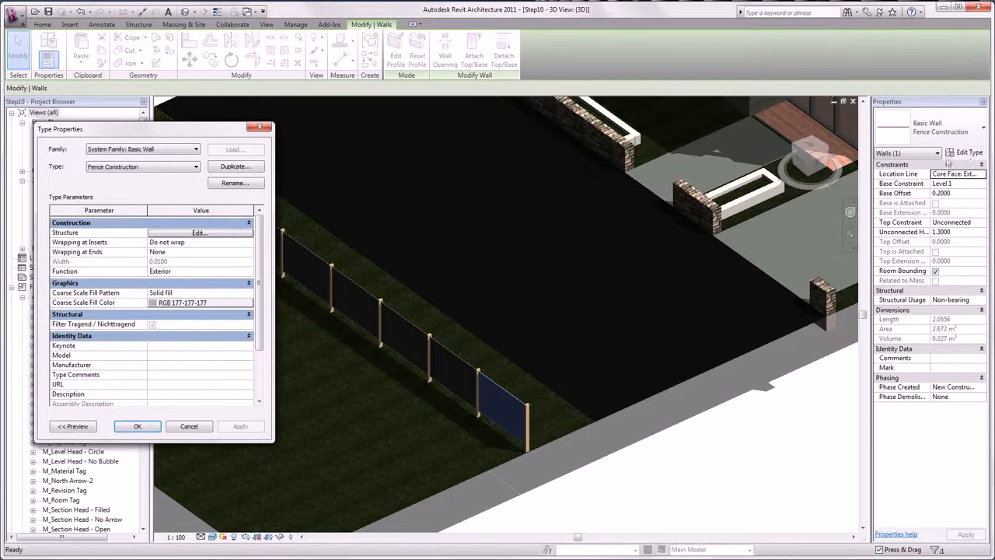
left_click(201, 231)
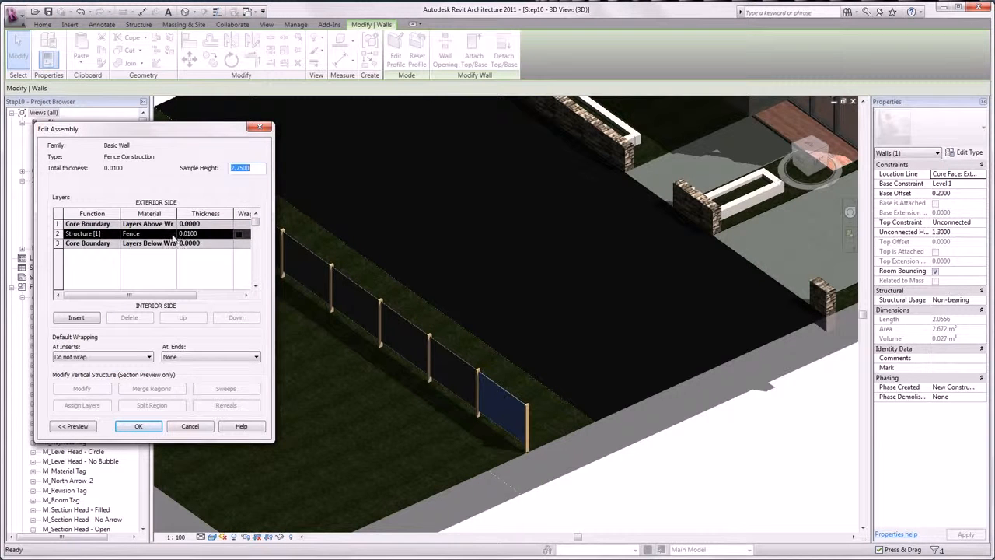
left_click(173, 234)
left_click(173, 233)
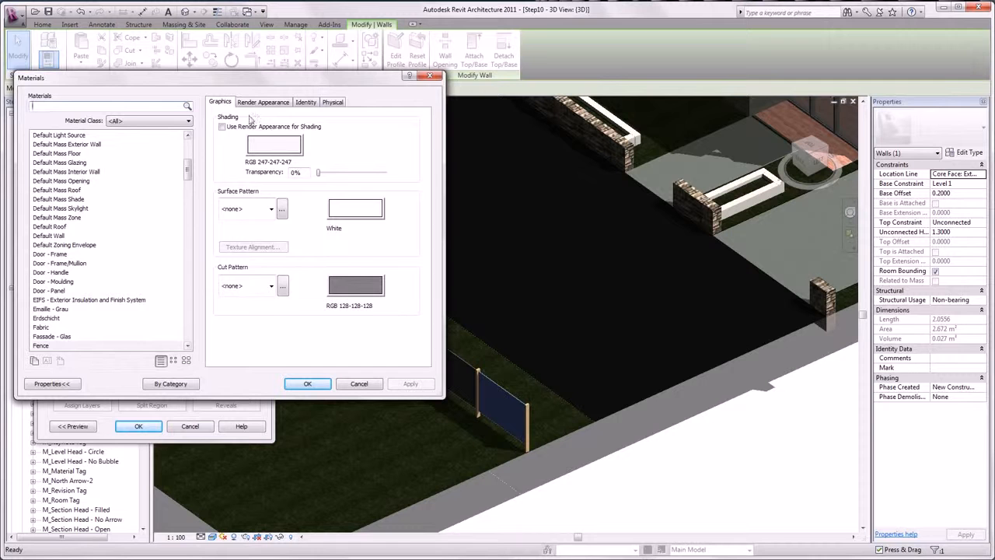
Replace the Fence material's render appearance with Plate - Perforated from the library's Metal category.
left_click(263, 101)
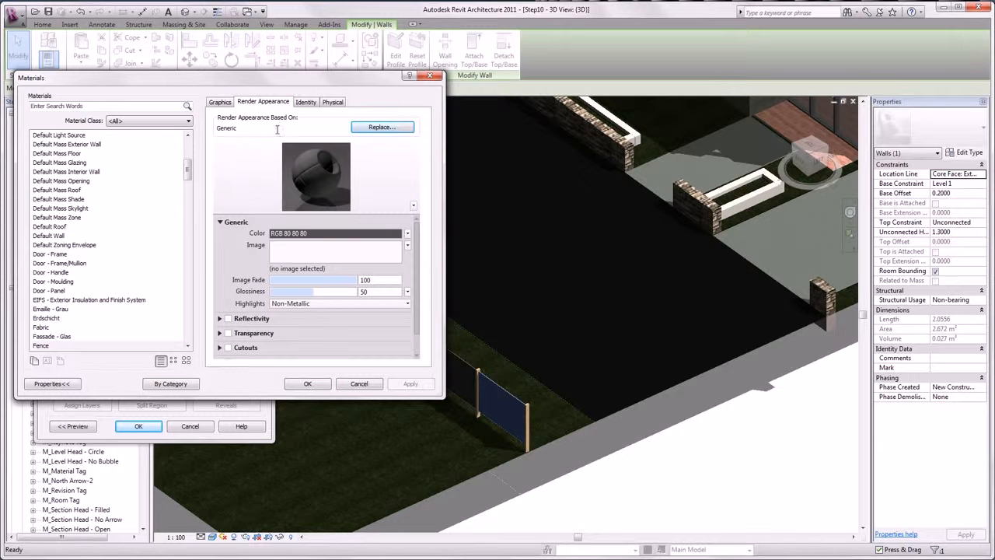
left_click(360, 131)
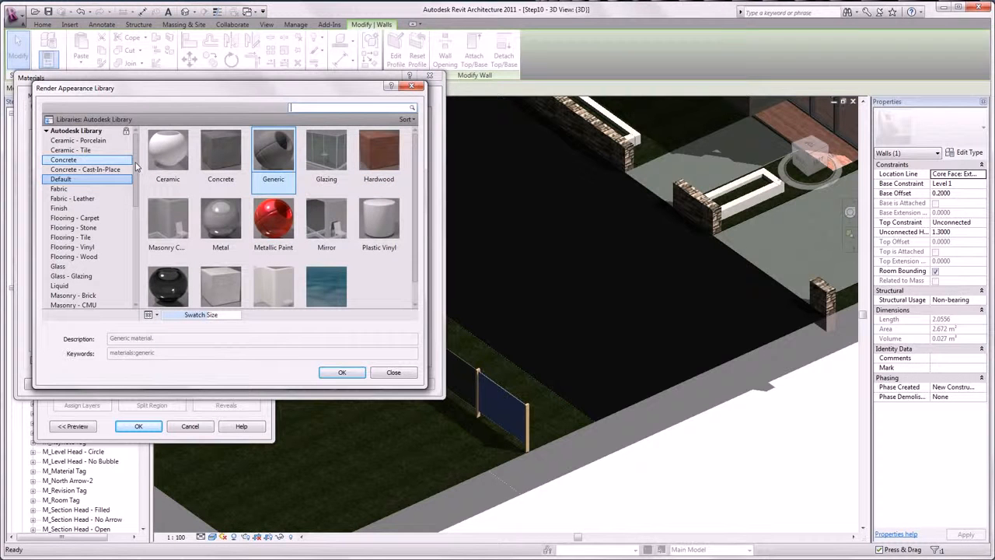
left_click_drag(136, 166, 134, 199)
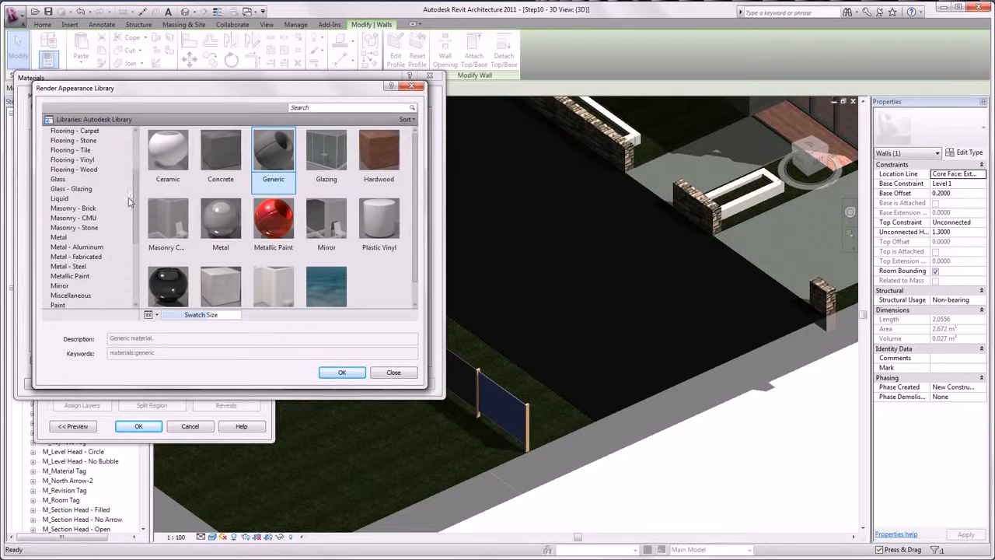
left_click(59, 237)
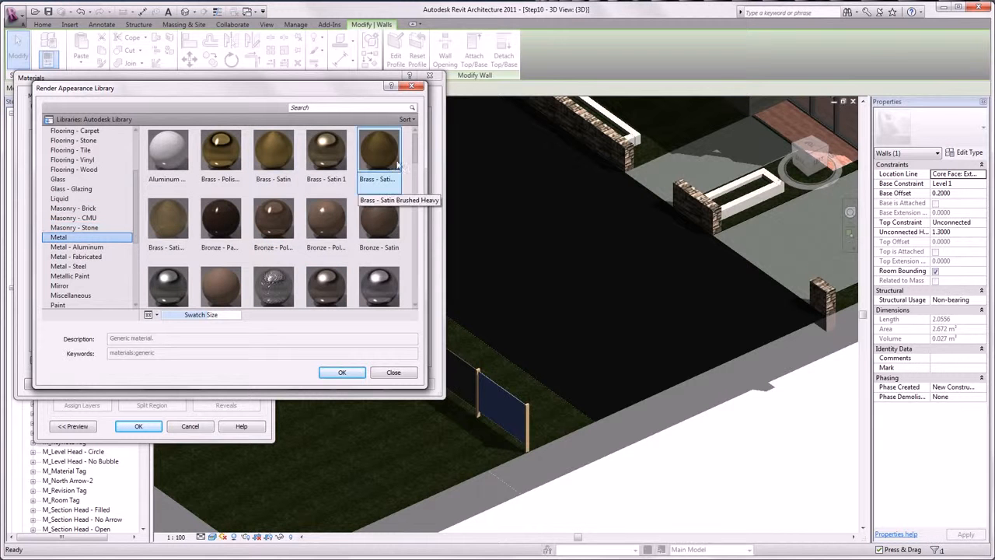
scroll(400, 196, "down", 3)
scroll(400, 196, "down", 15)
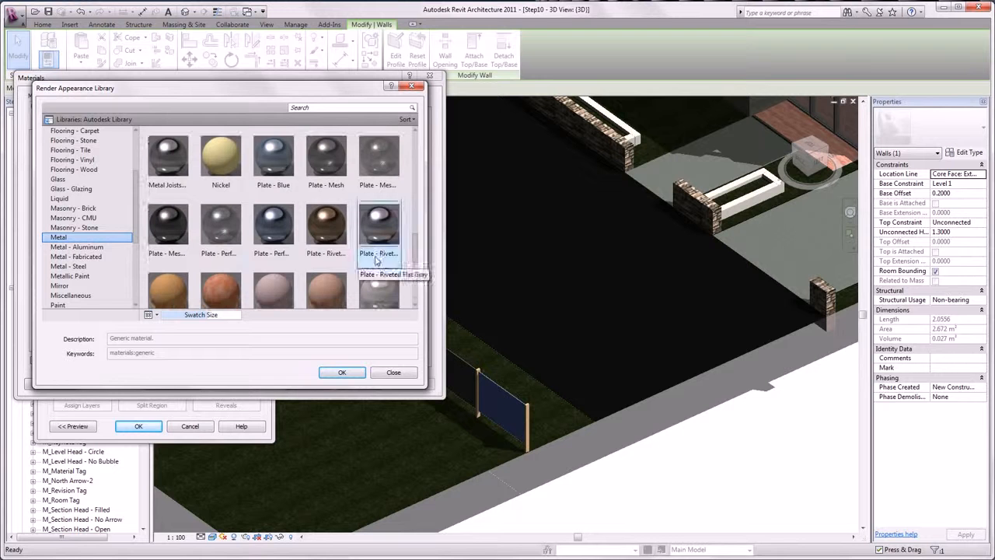
left_click(223, 232)
scroll(303, 326, "down", 2)
left_click(342, 373)
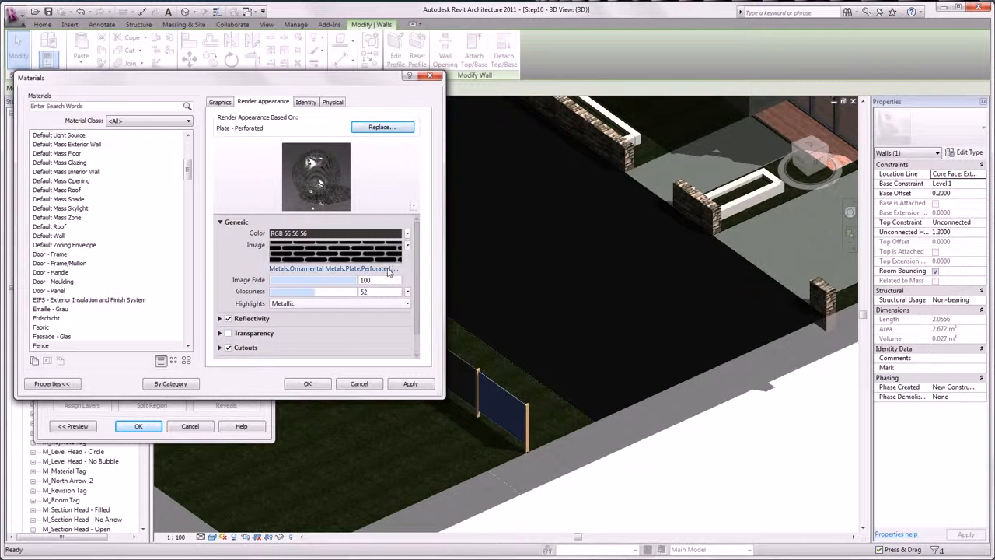
Use Metals.Ornamental Metals.Plate.Mesh.2 as the Fence material's generic image and apply the changes to the wall type.
left_click(389, 268)
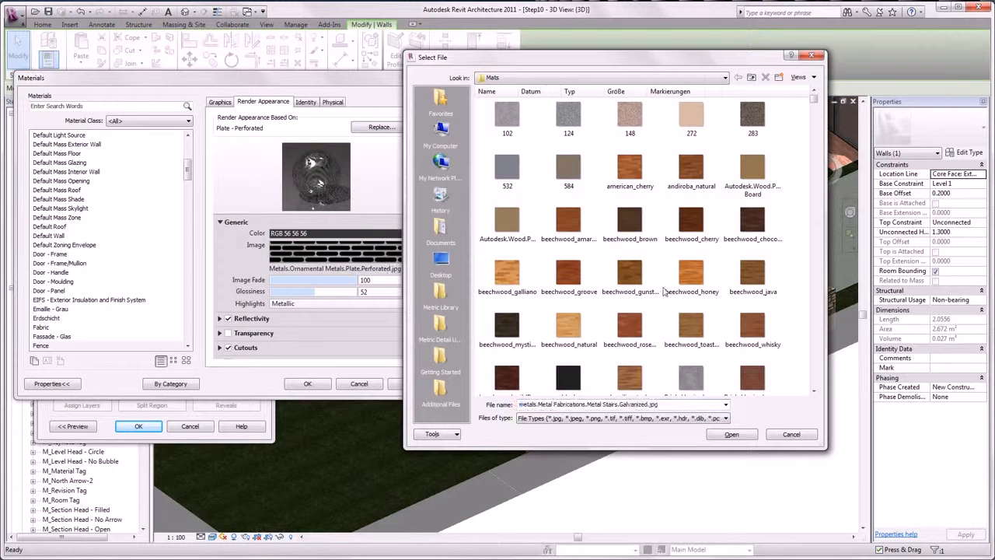
scroll(663, 292, "down", 10)
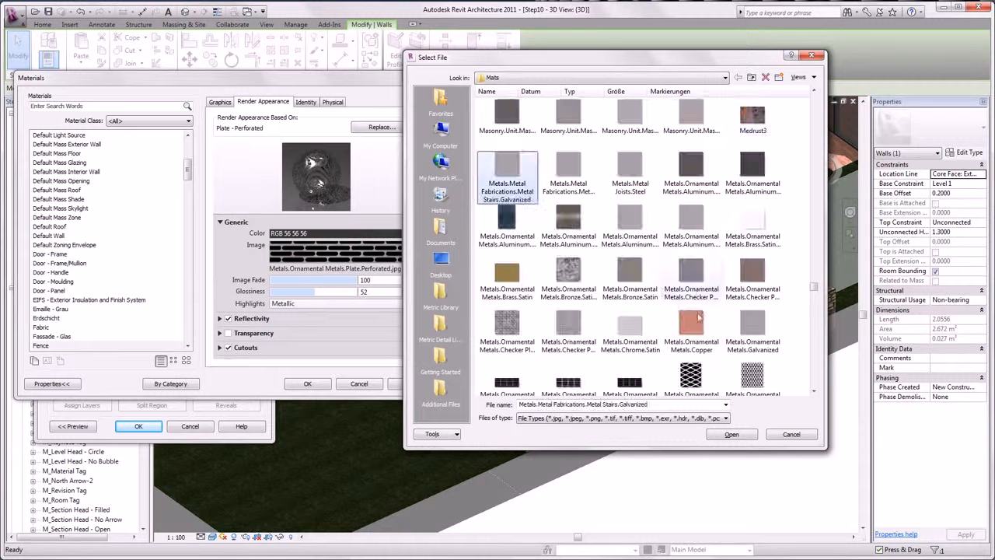
left_click(691, 377)
scroll(696, 370, "down", 2)
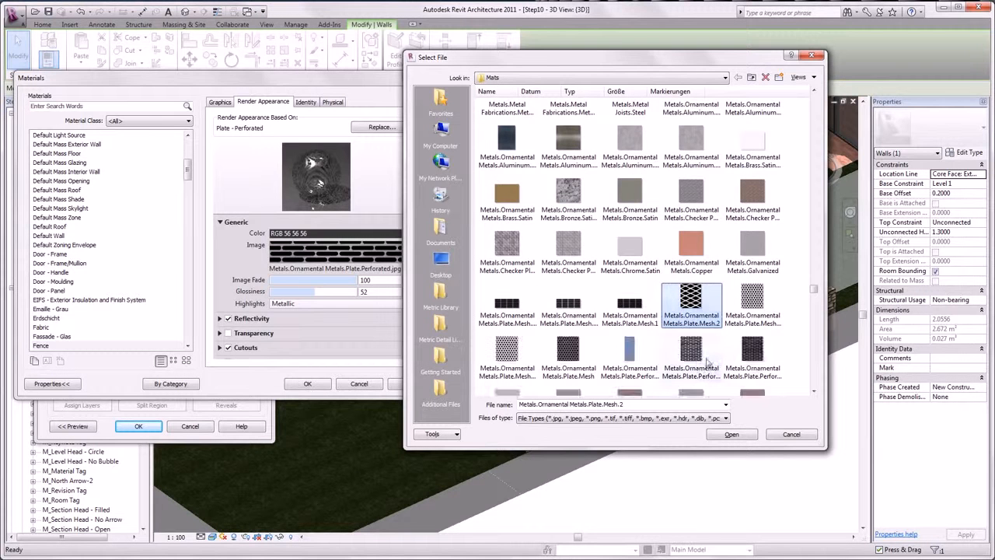
left_click(718, 433)
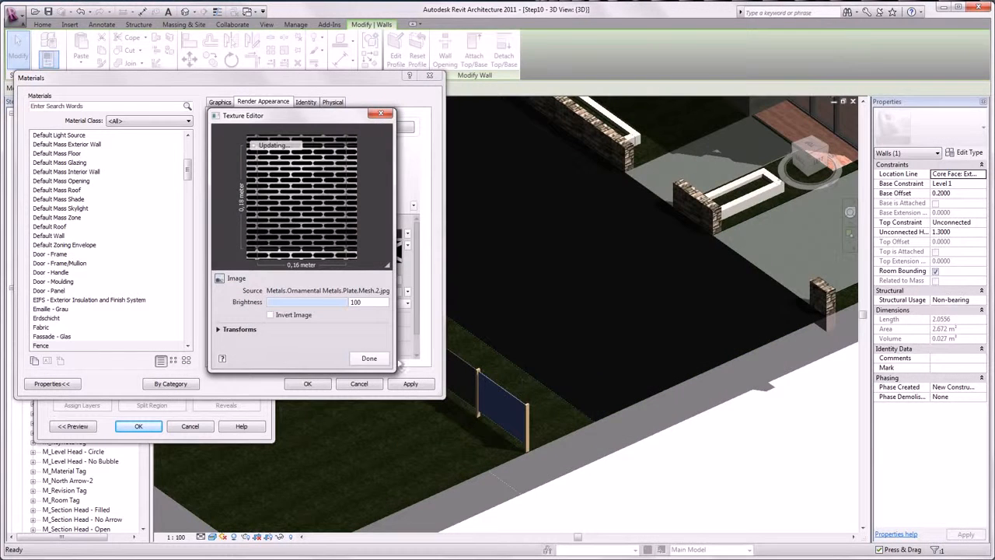
left_click(369, 359)
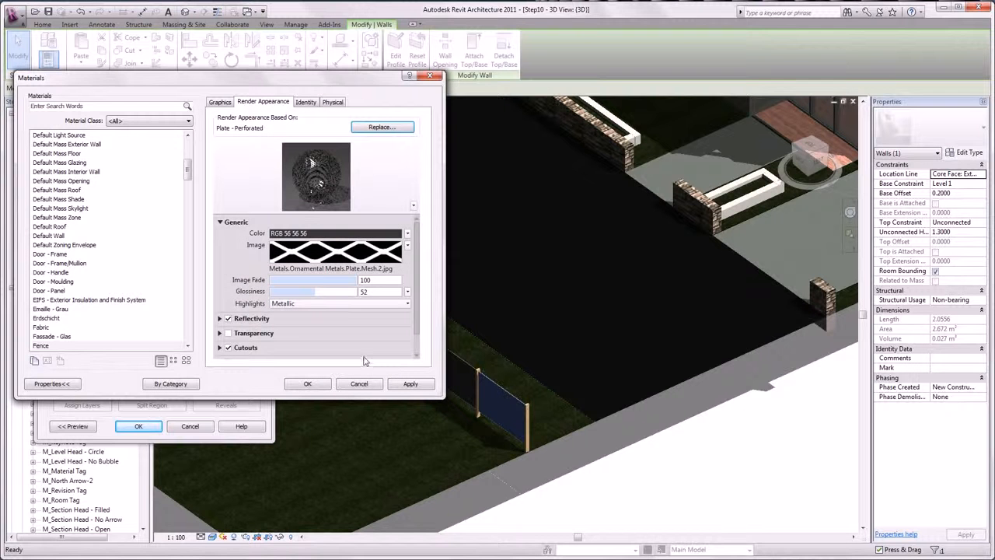
left_click(307, 384)
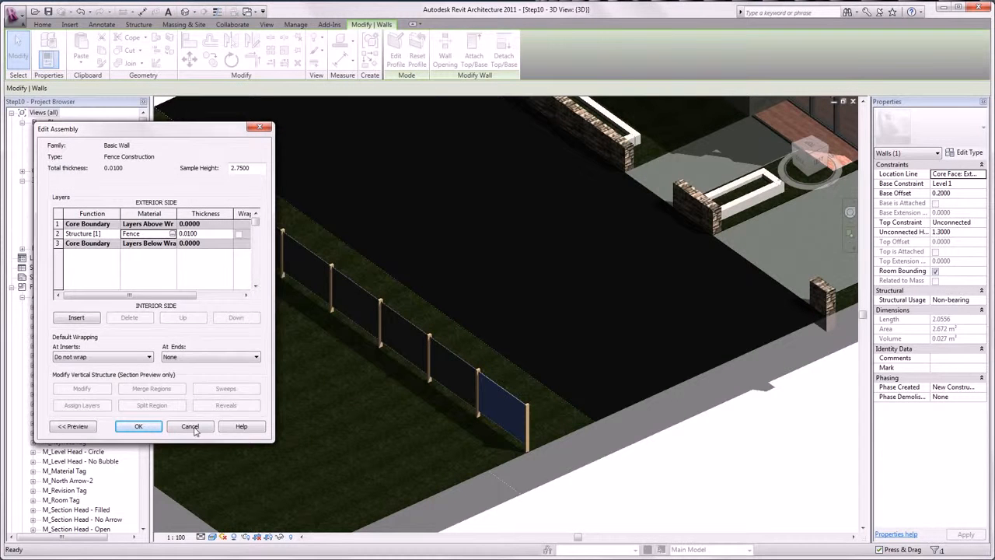
left_click(138, 426)
left_click(138, 424)
key("Escape")
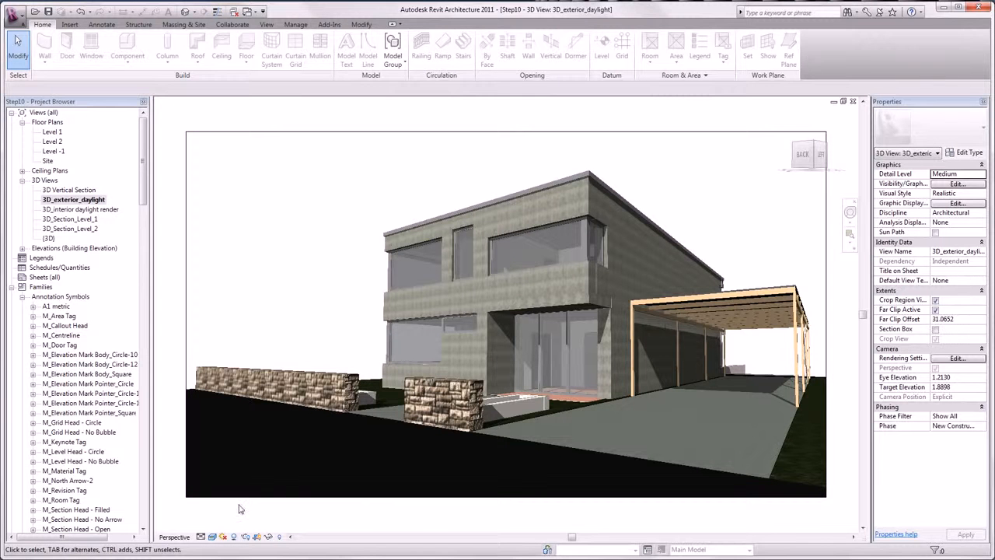
In the 3D_exterior_daylight view, open the render appearance of Panel - MPK, the outermost layer material of the house wall beside the carport.
left_click(604, 380)
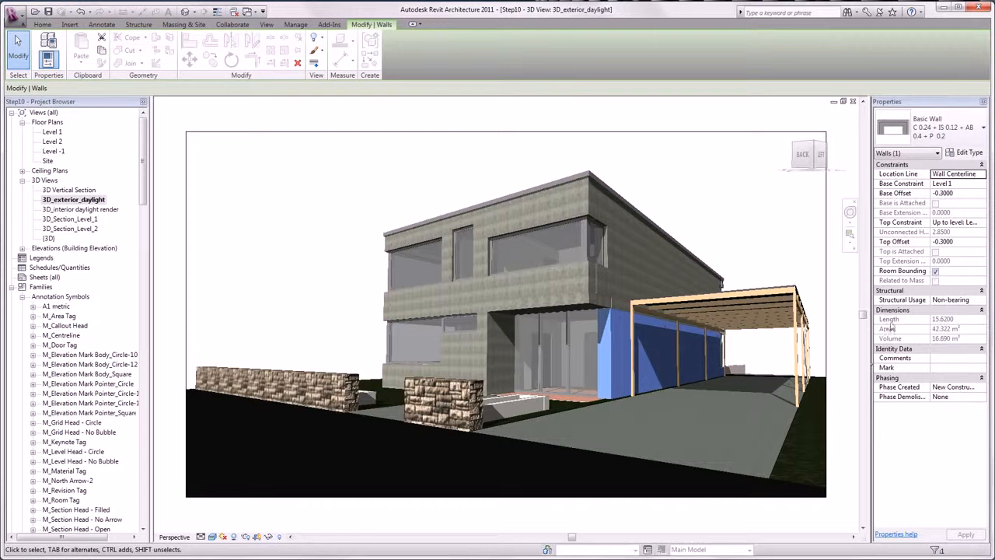
left_click(969, 153)
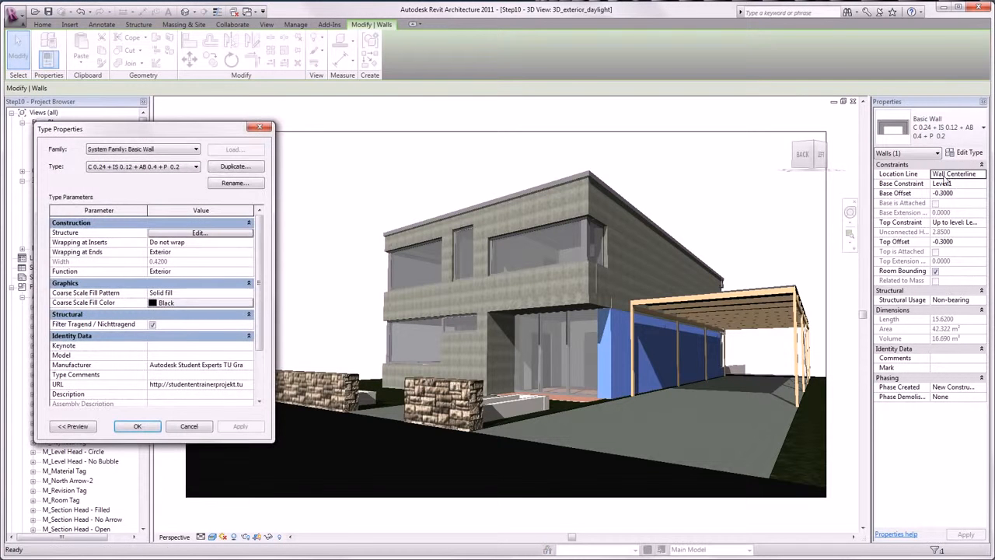
left_click(193, 232)
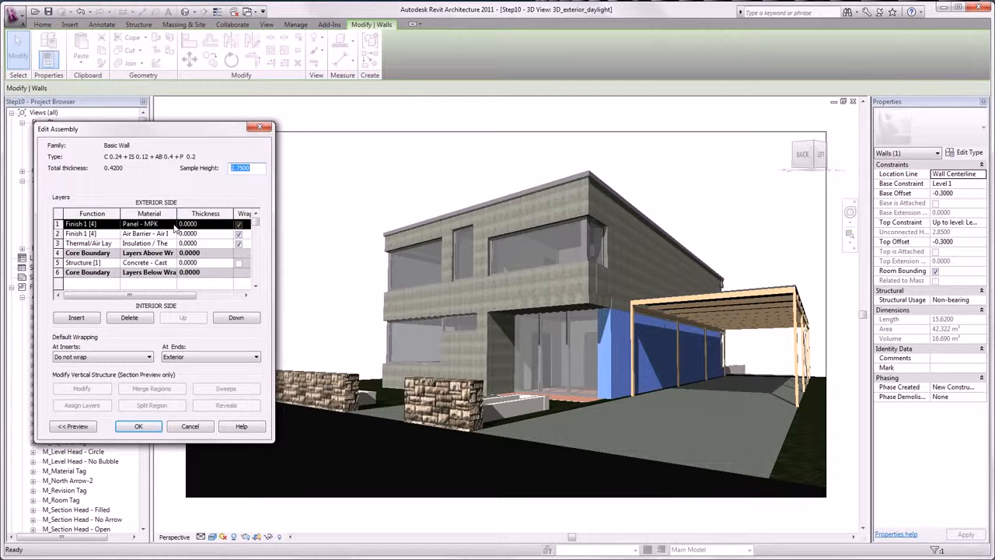
left_click(175, 224)
left_click(173, 223)
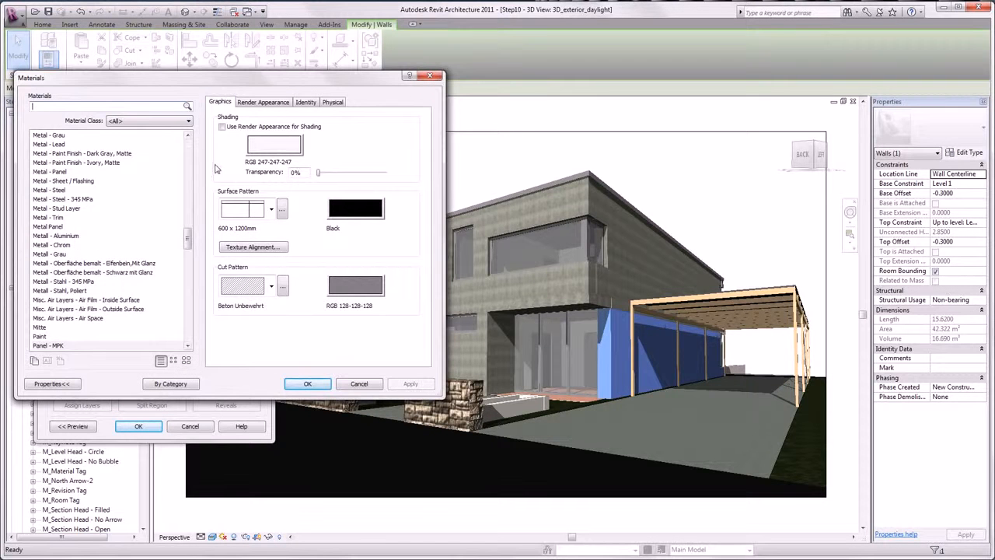
left_click(260, 101)
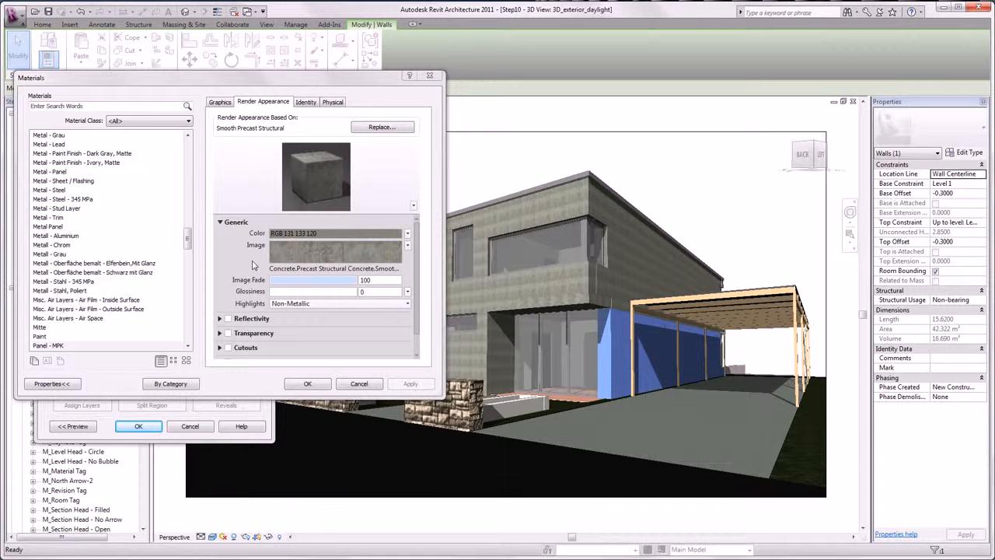
Replace the Panel - MPK material's generic image with the Panel - MPK picture from the Additional Files folder.
left_click(284, 269)
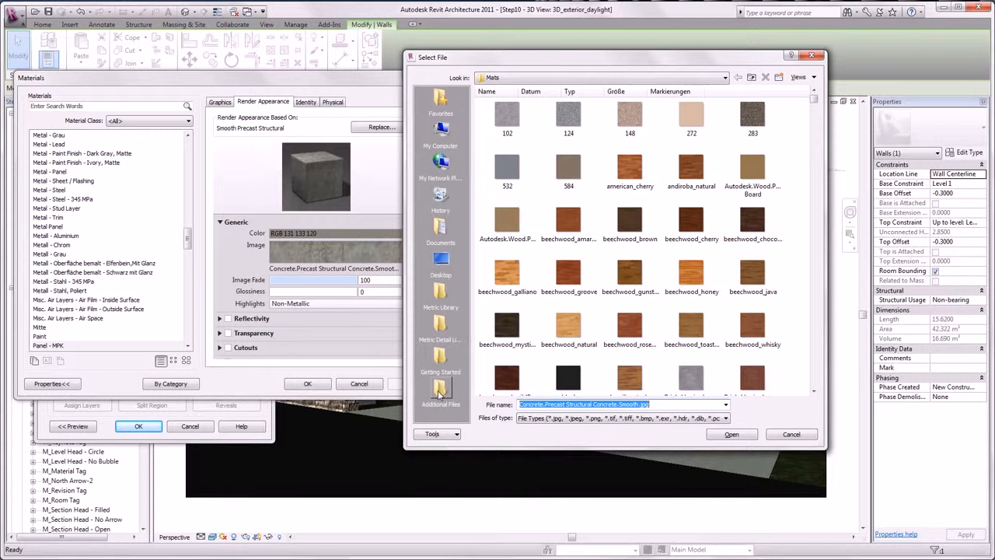
left_click(440, 393)
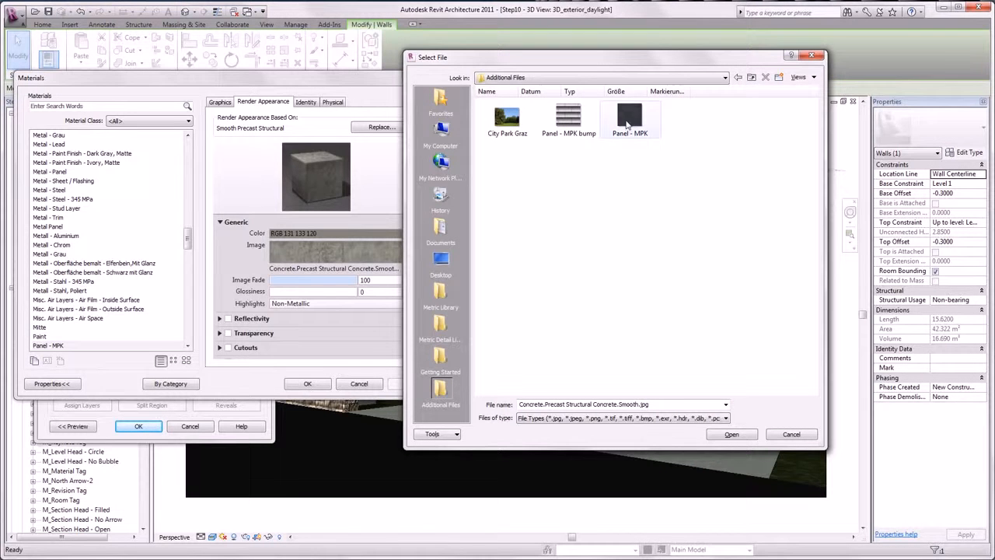
left_click(628, 118)
left_click(732, 434)
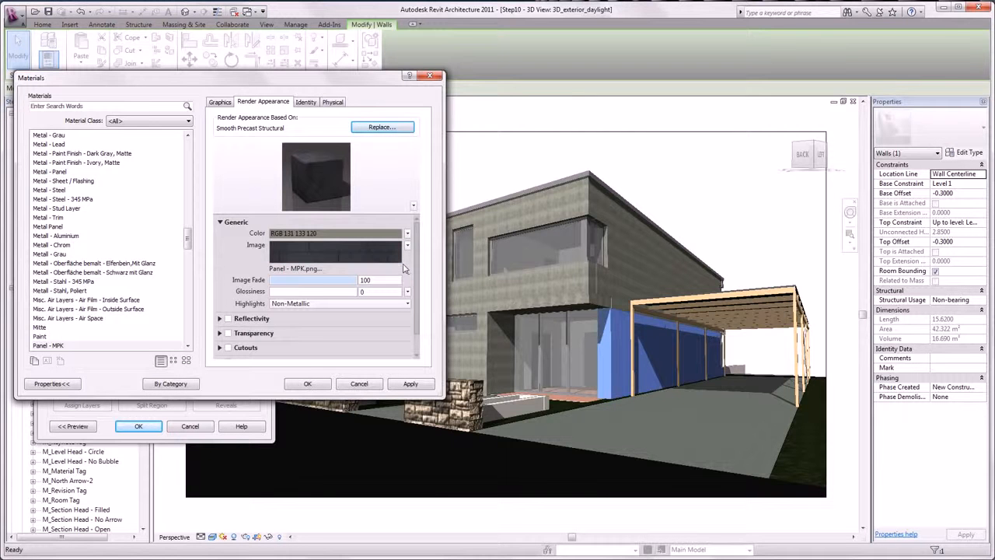
Set the sample width of the Panel - MPK image texture to 1.5 m in its scale transforms.
left_click(385, 255)
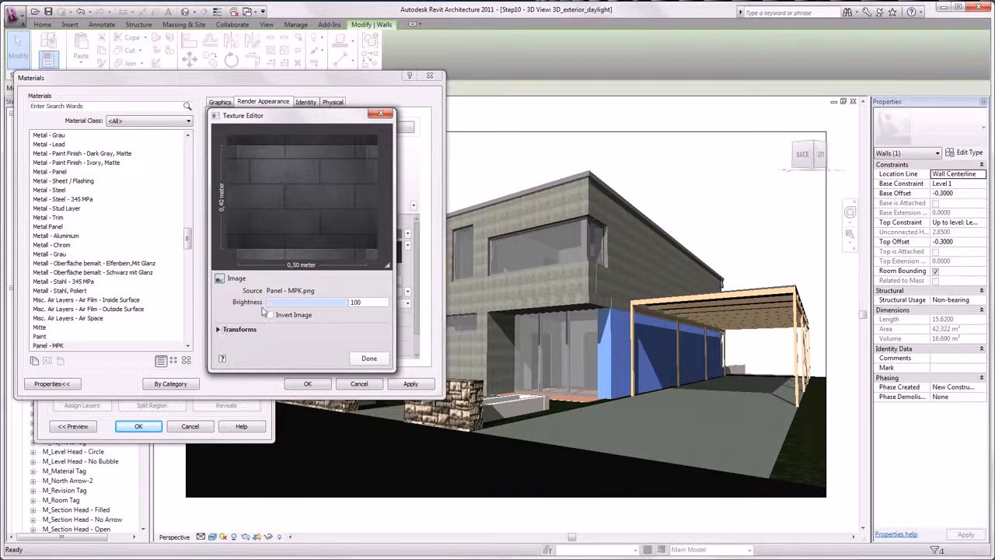
left_click(219, 330)
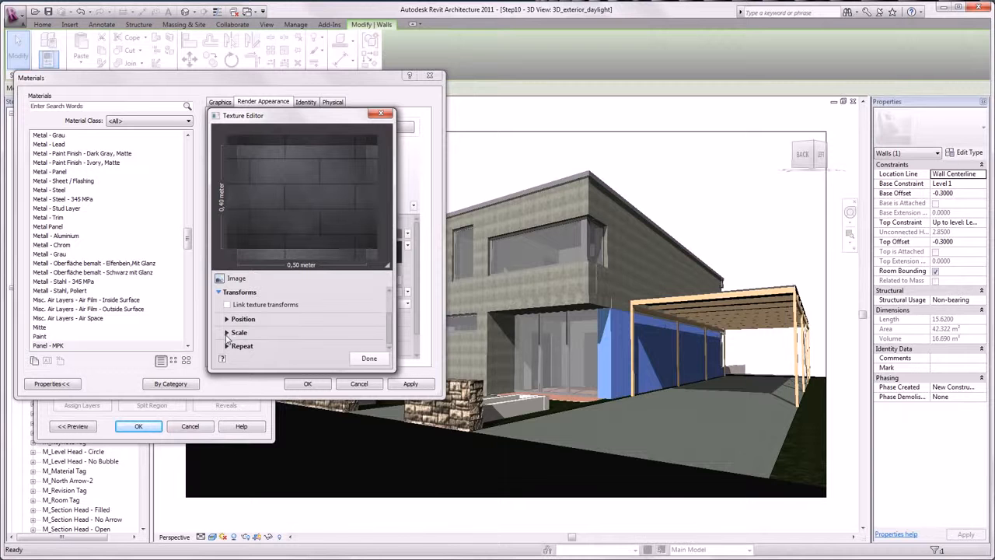
left_click(227, 332)
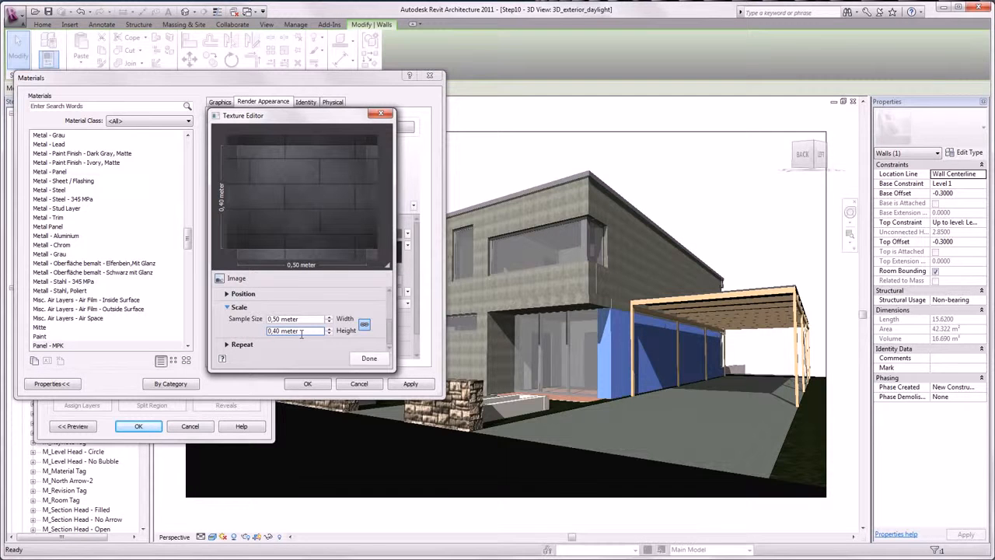
left_click_drag(312, 319, 231, 319)
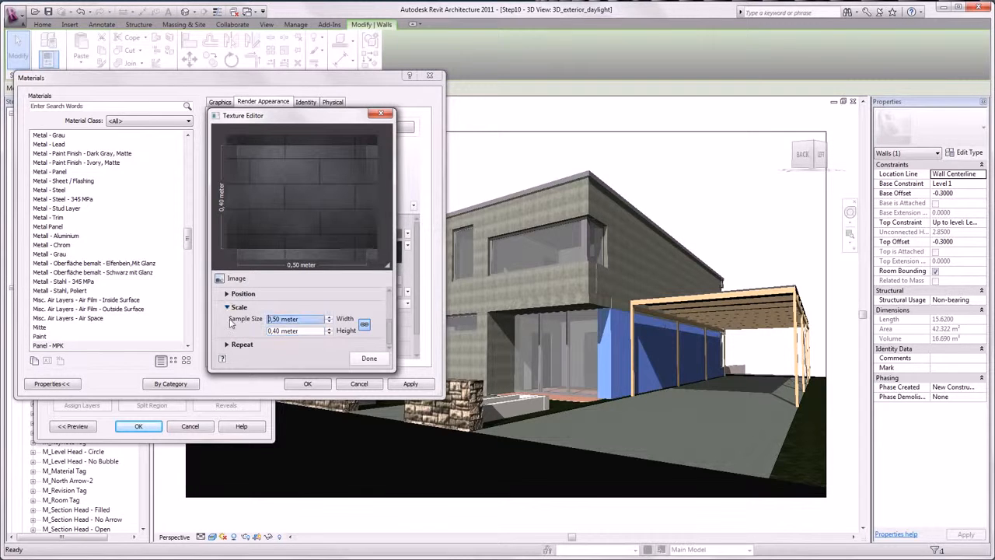
type("1,5")
key("Return")
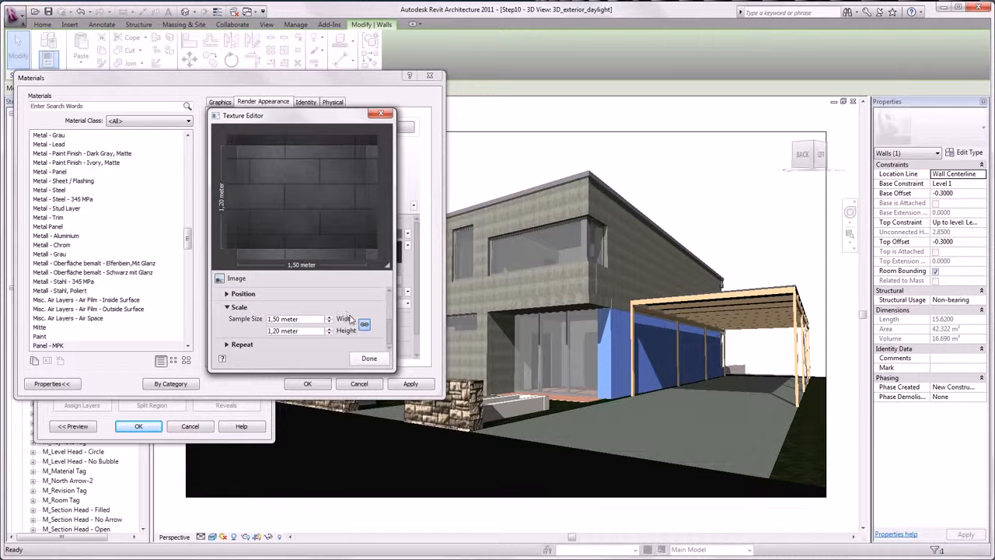
Unlink the Panel - MPK texture's width and height, set the sample height to 1.5 m and finish the texture edit.
left_click_drag(311, 331, 234, 329)
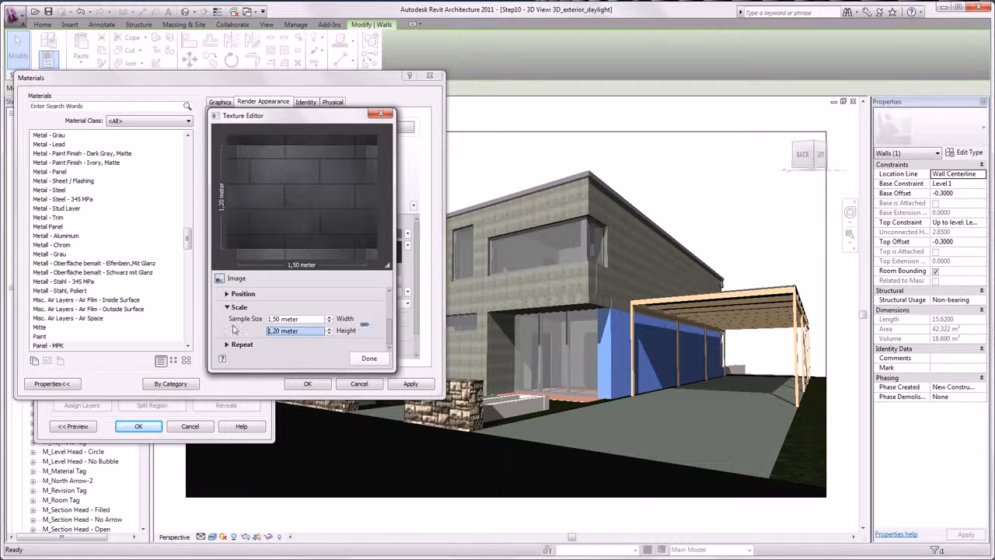
left_click(303, 331)
left_click_drag(303, 331, 277, 330)
key("BackSpace")
type("5")
left_click(315, 304)
left_click(367, 361)
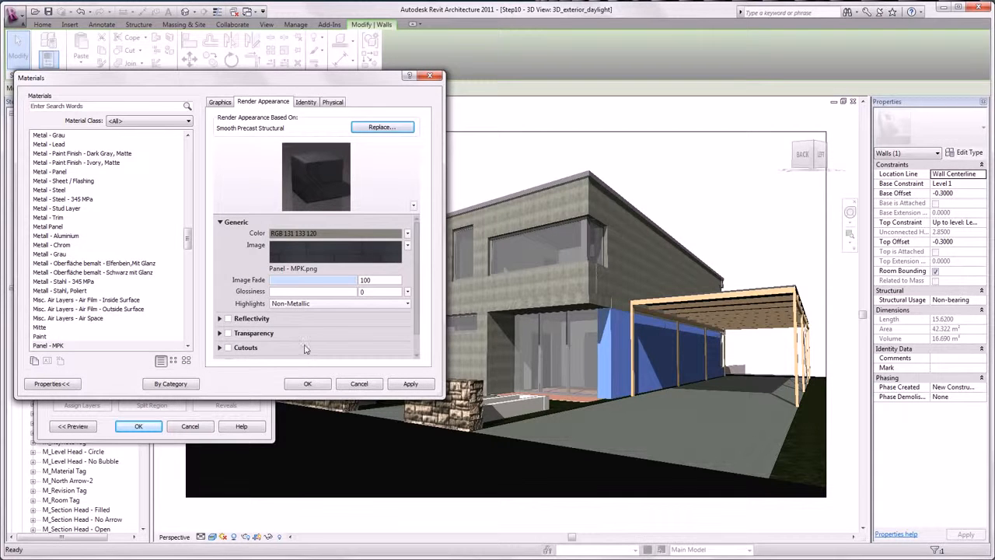
Enable bump for the Panel - MPK material using the Panel - MPK bump picture from the Additional Files folder.
scroll(349, 358, "down", 1)
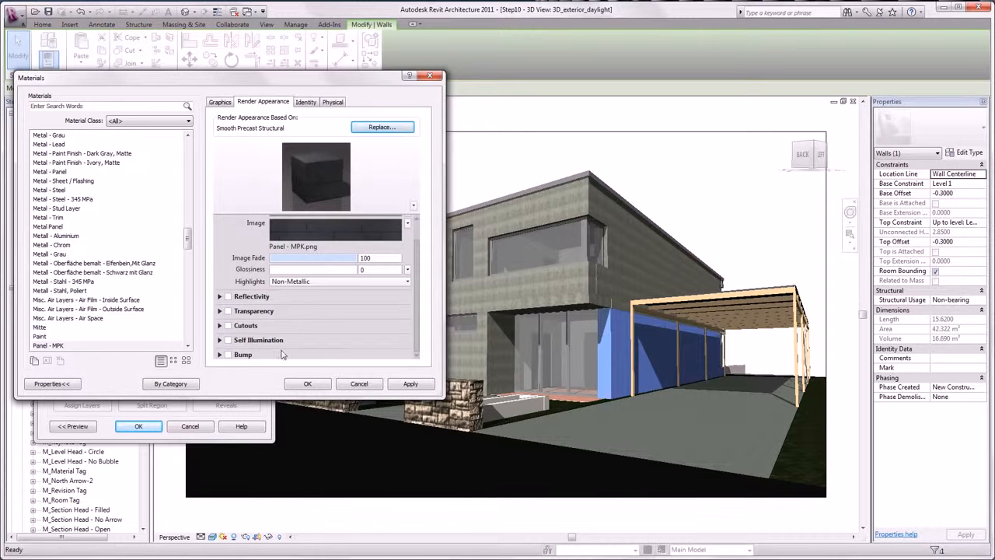
left_click(229, 356)
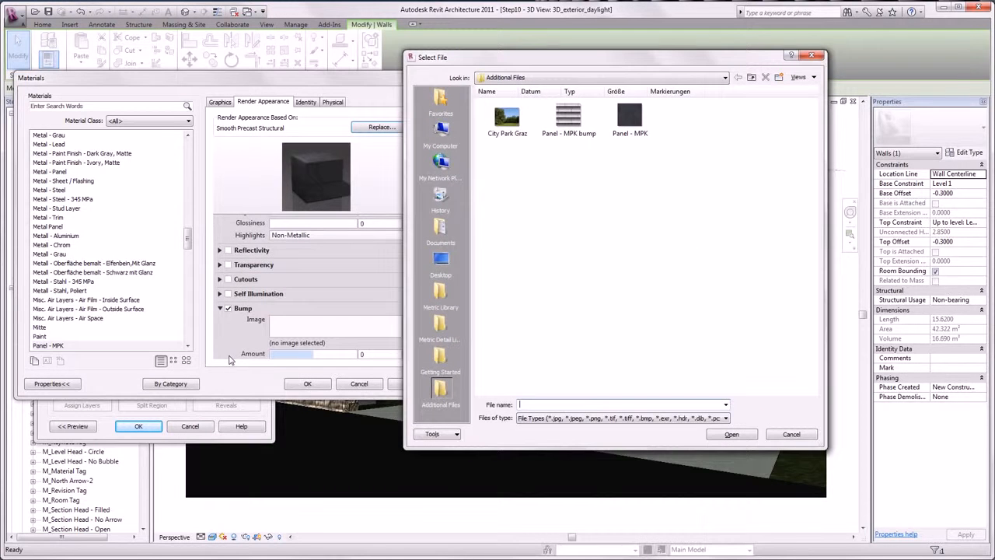
left_click(566, 120)
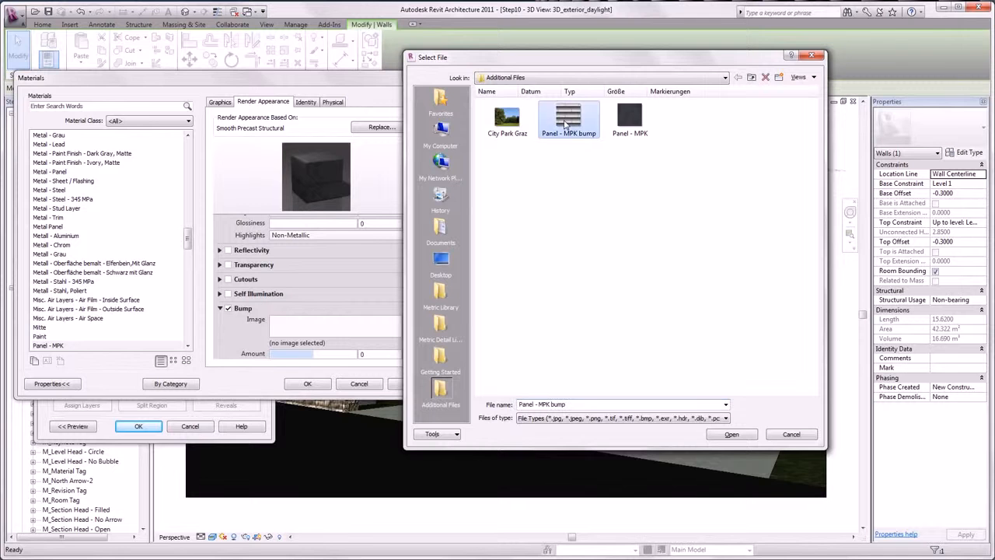
left_click(732, 435)
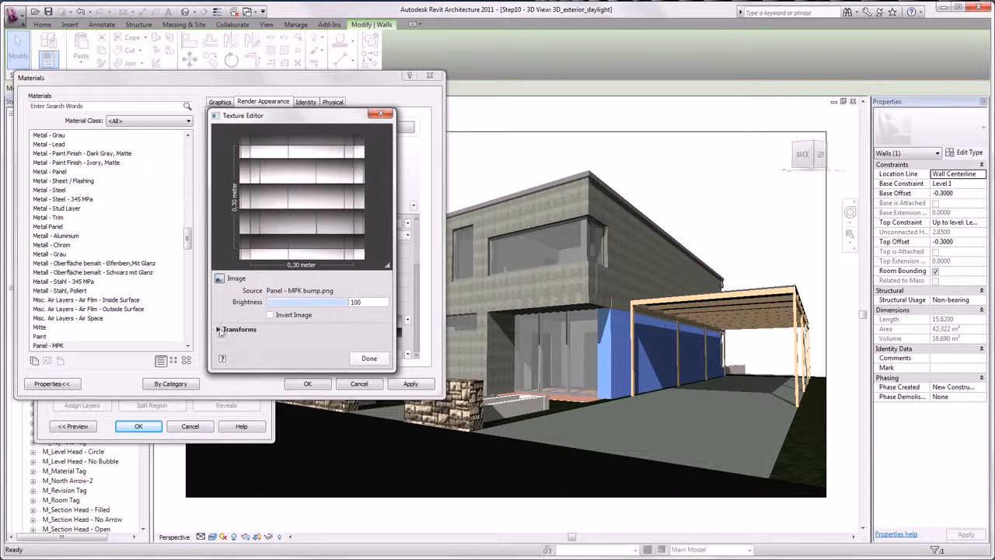
Scale the bump texture to a 1.5 m by 1.5 m sample size and apply the material changes to the wall type.
left_click(224, 331)
left_click(227, 333)
left_click(303, 319)
type("1")
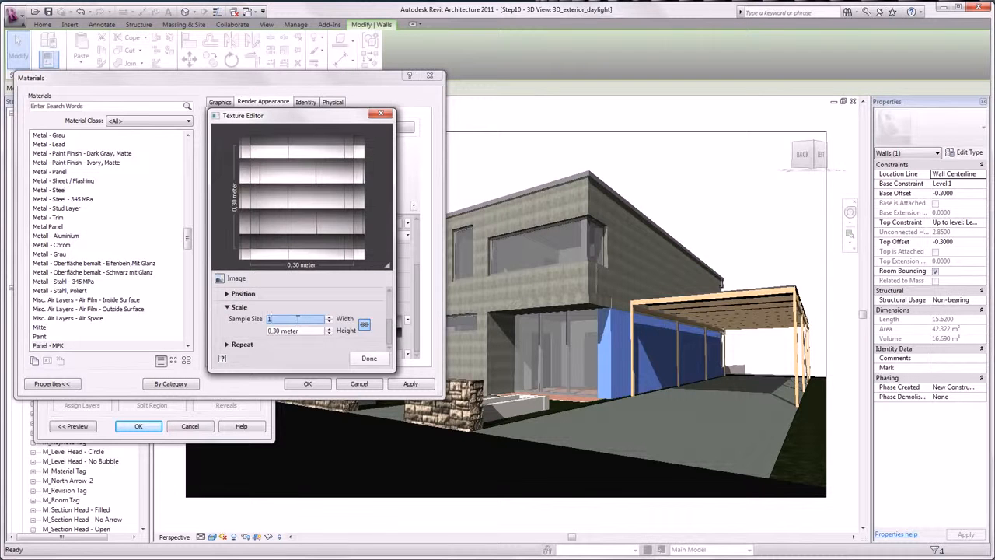
type(",5")
key("Tab")
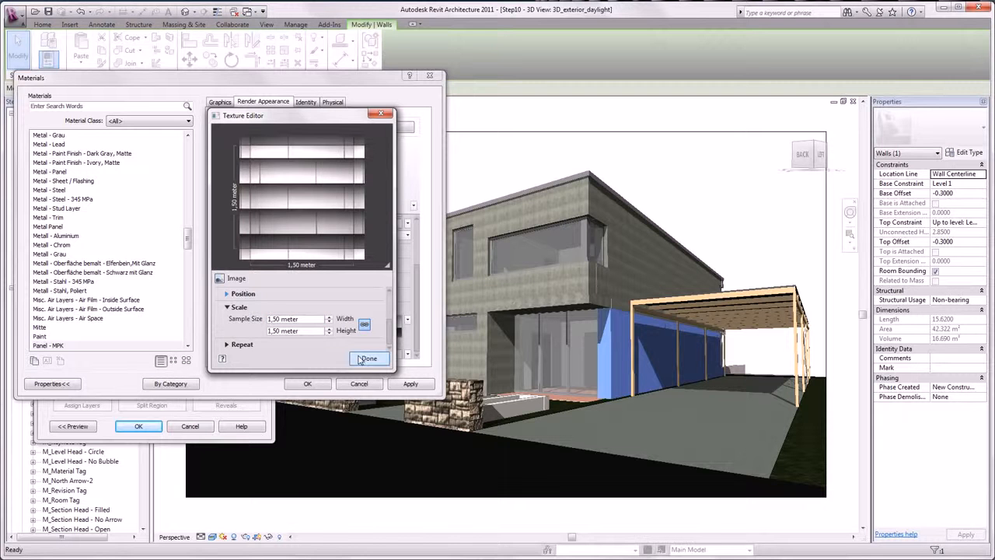
left_click(366, 358)
left_click(308, 383)
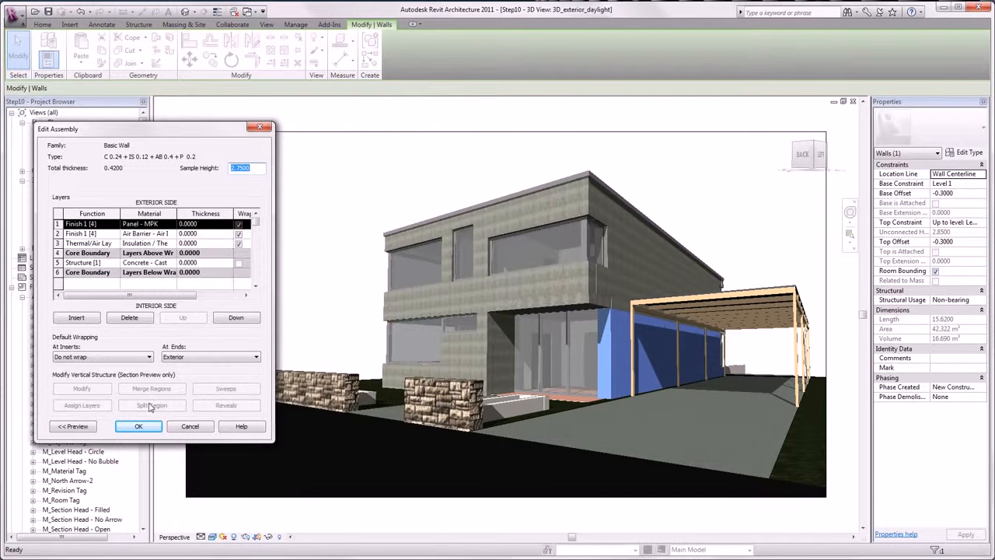
left_click(138, 427)
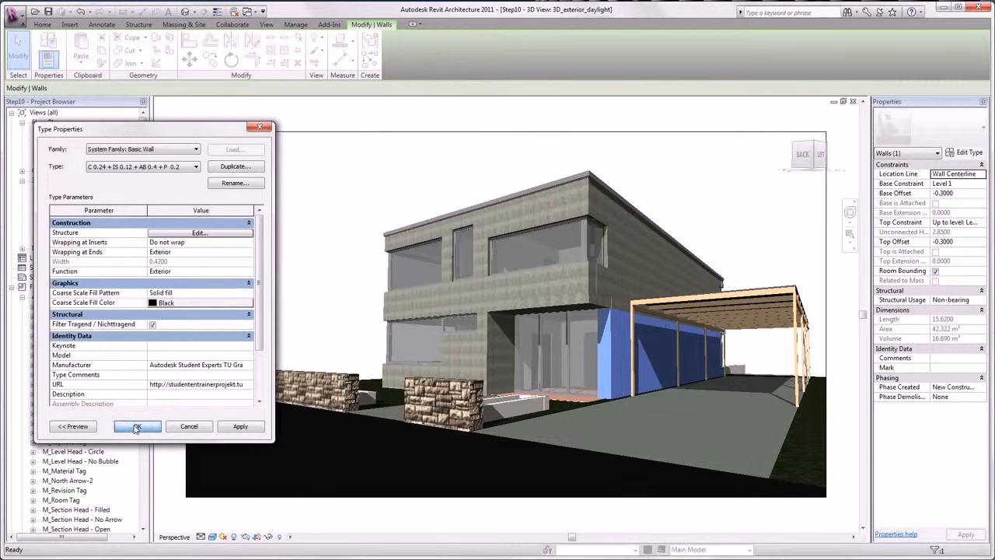
left_click(136, 427)
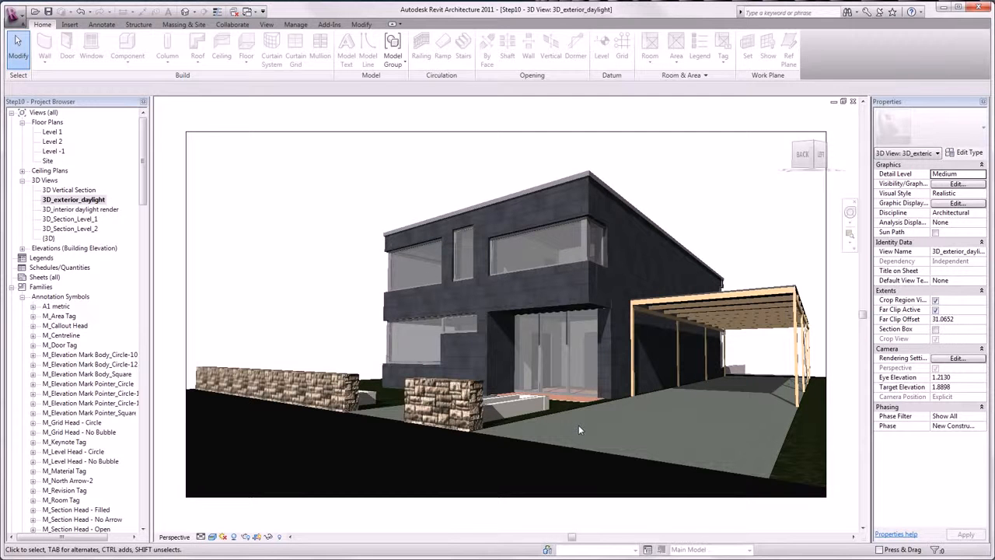
In the {3D} view, split the Level 1 floor face along the recessed entrance walls to separate the exterior terrace area.
double_click(49, 238)
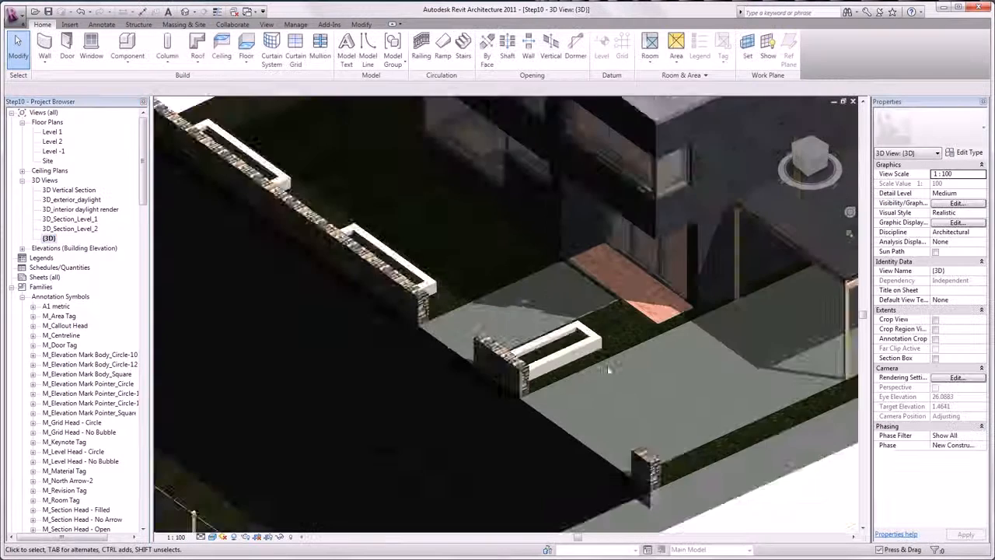
scroll(608, 366, "up", 5)
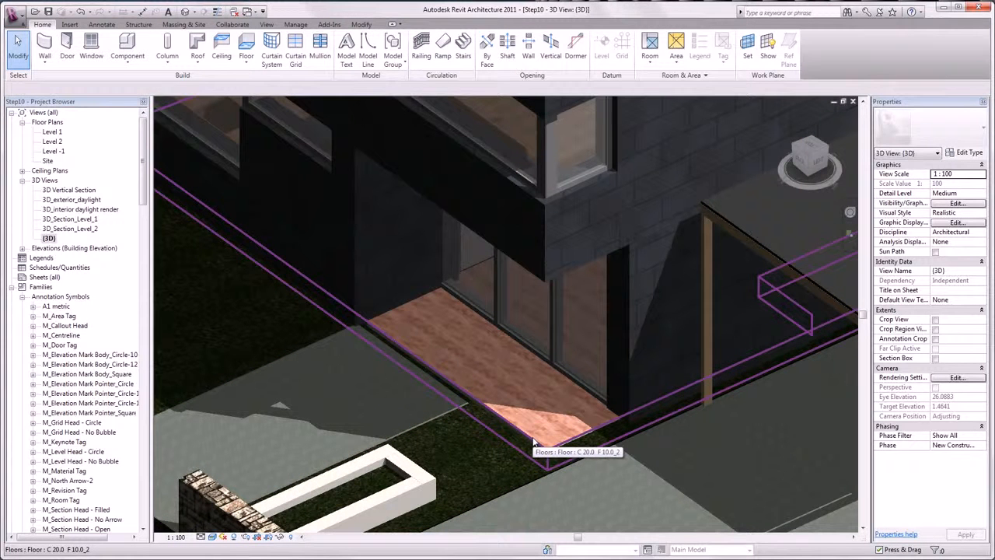
left_click(533, 442)
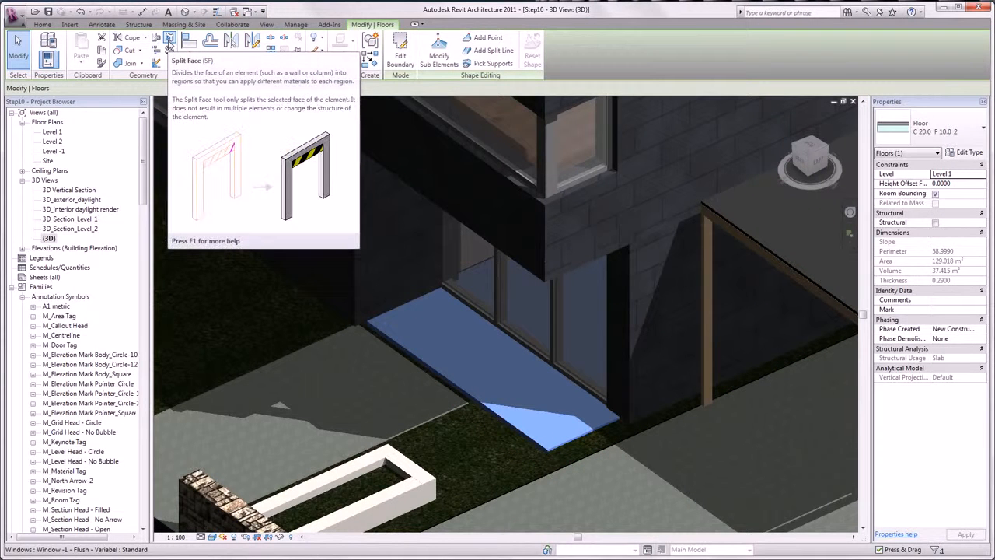
left_click(169, 41)
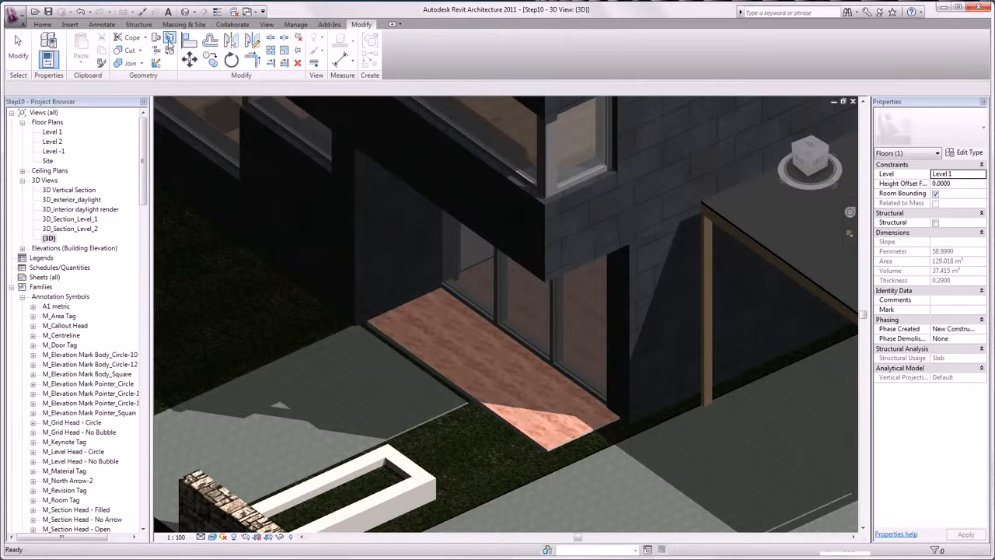
left_click(387, 336)
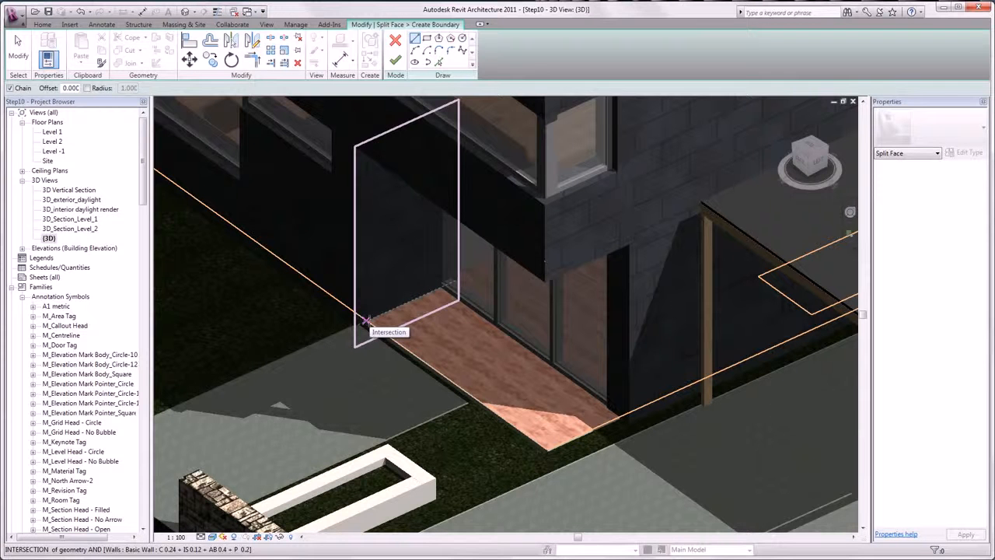
left_click(365, 319)
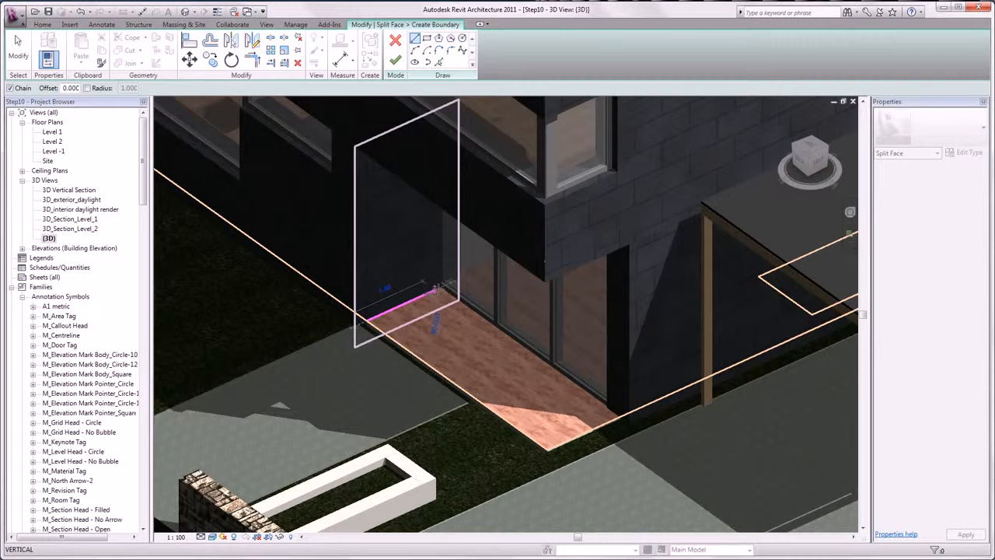
left_click(441, 288)
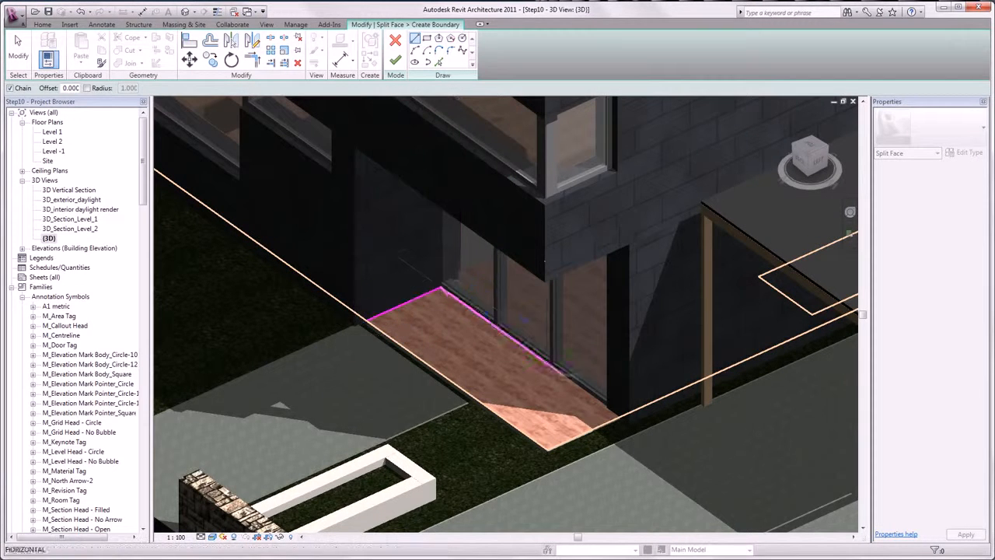
left_click(623, 417)
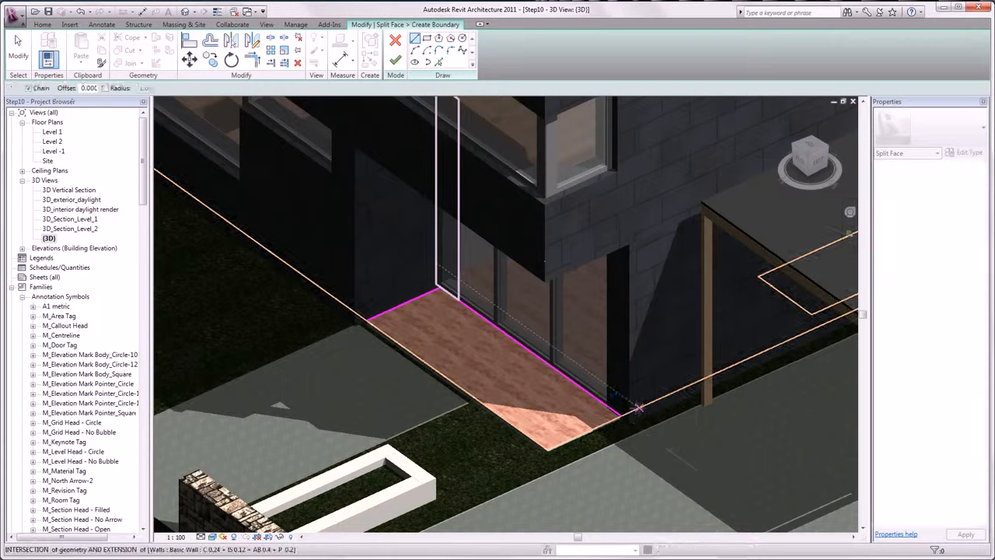
left_click(395, 59)
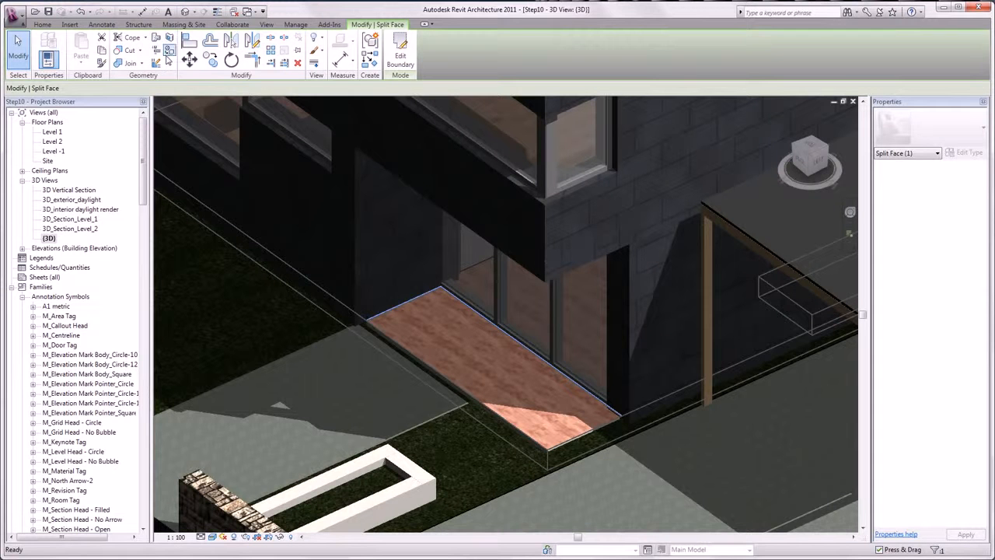
Paint the split terrace area of the floor with Concrete - Sand/Cement Screed.
left_click(170, 50)
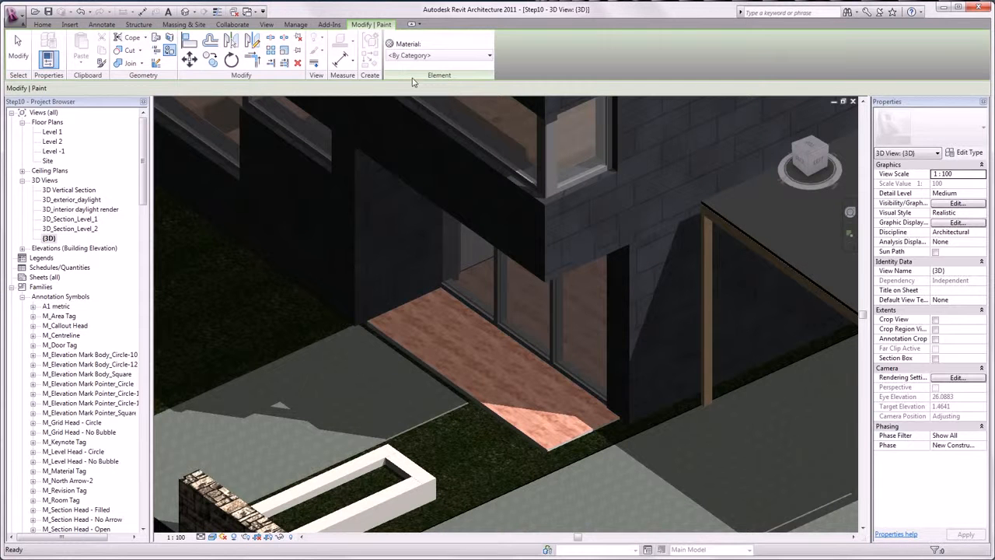
left_click(456, 56)
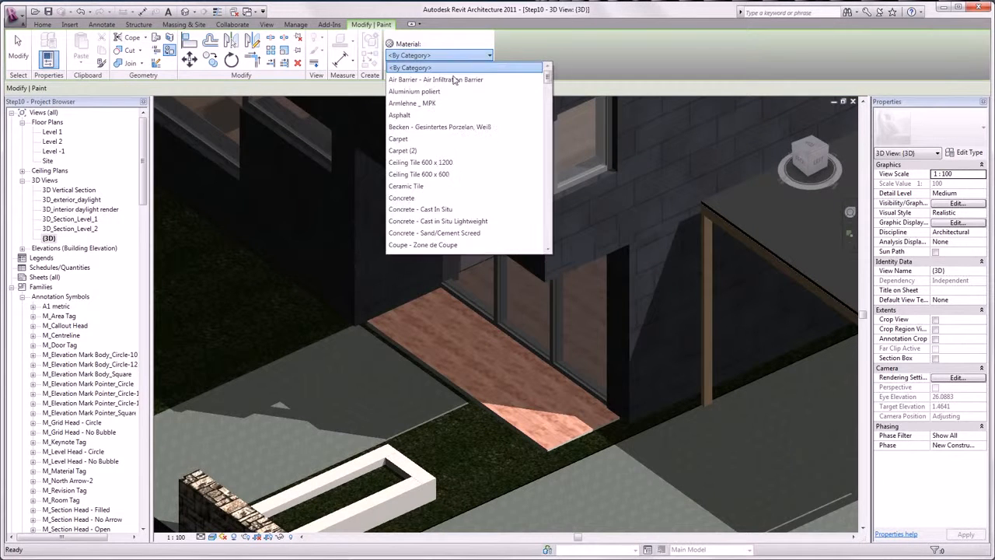
left_click(477, 233)
left_click(430, 293)
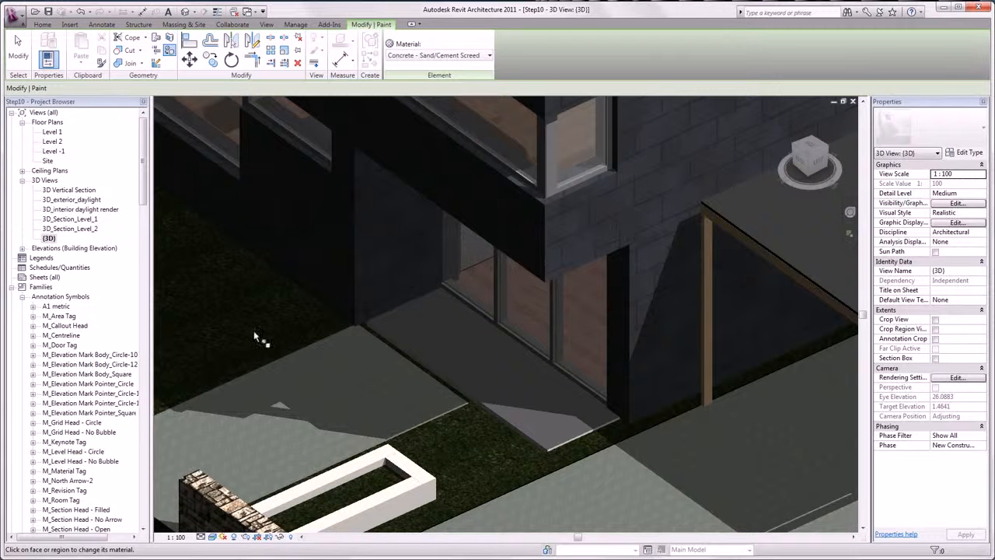
Open the rendering settings for the 3D_exterior_daylight view.
double_click(79, 200)
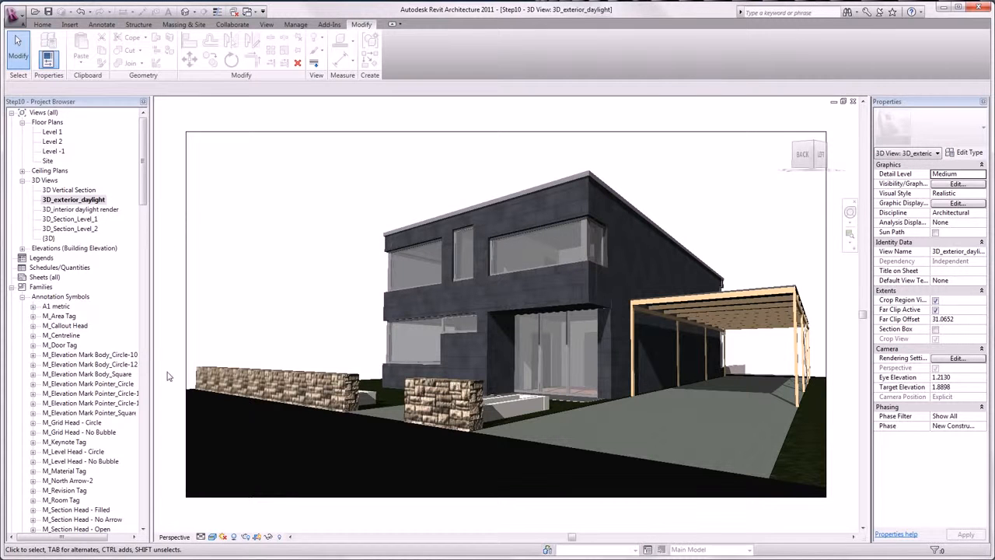
left_click(245, 536)
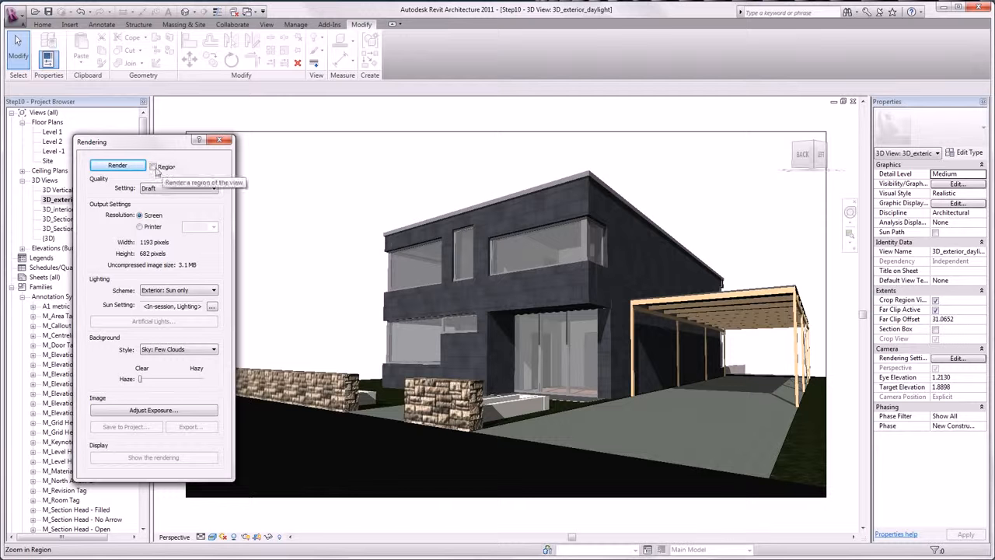
left_click(154, 168)
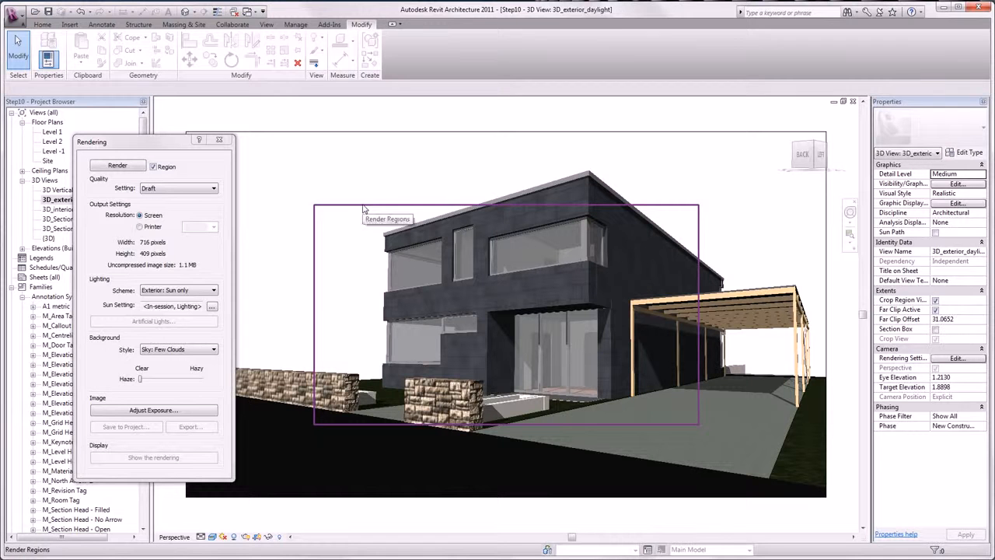
left_click(363, 208)
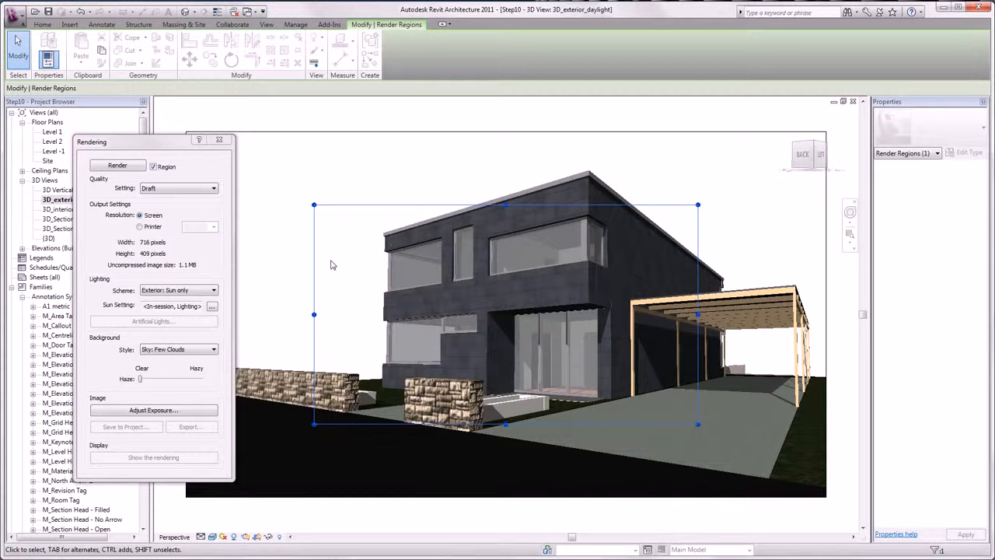
left_click(153, 166)
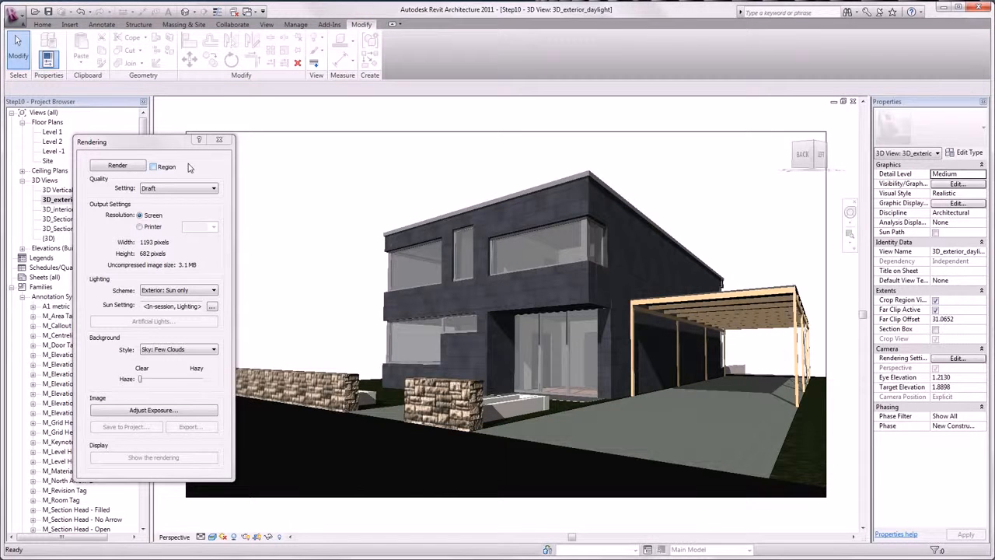
Set the rendering quality to Medium.
left_click(190, 188)
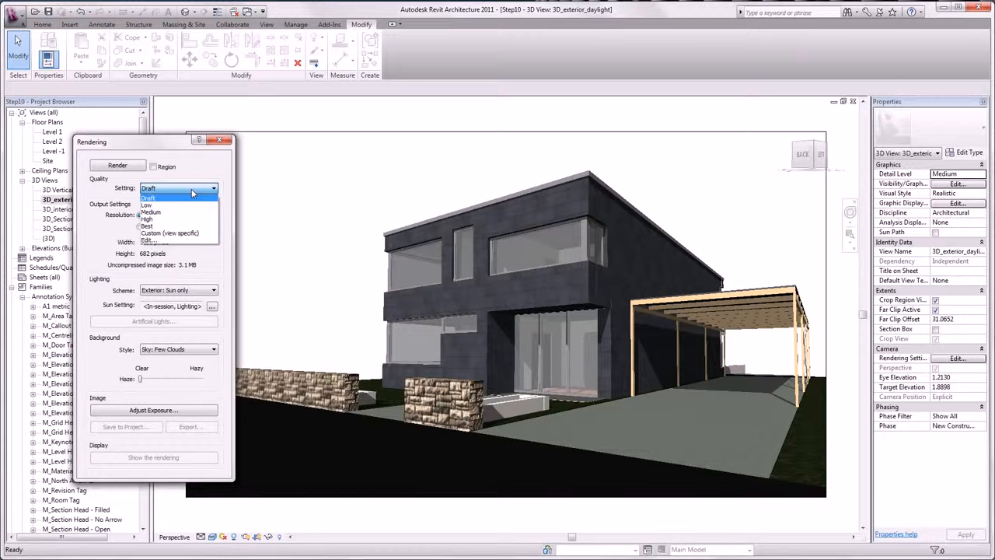
left_click(182, 212)
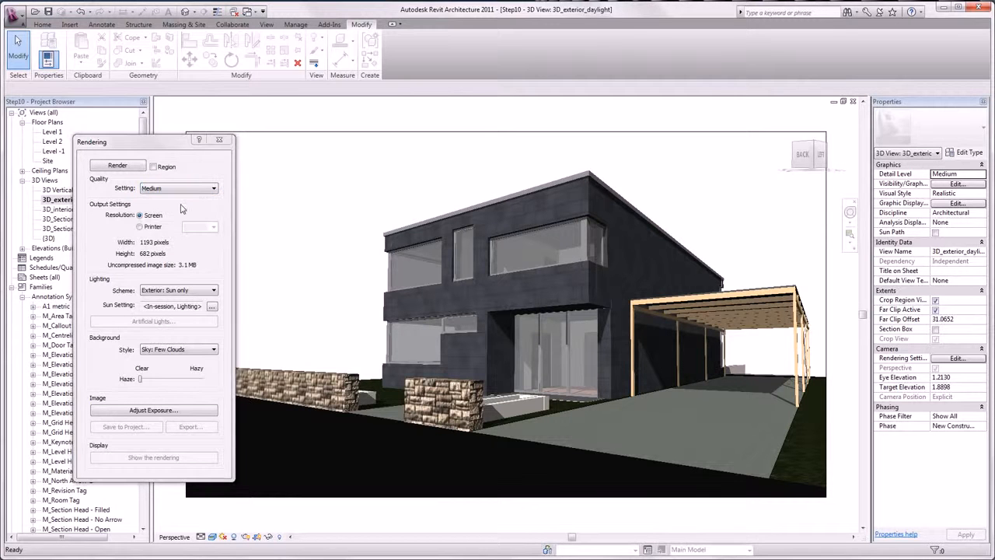
Set the output resolution to Printer at 150 DPI and render with the Exterior: Sun only scheme and Sky: Few Clouds background.
left_click(140, 226)
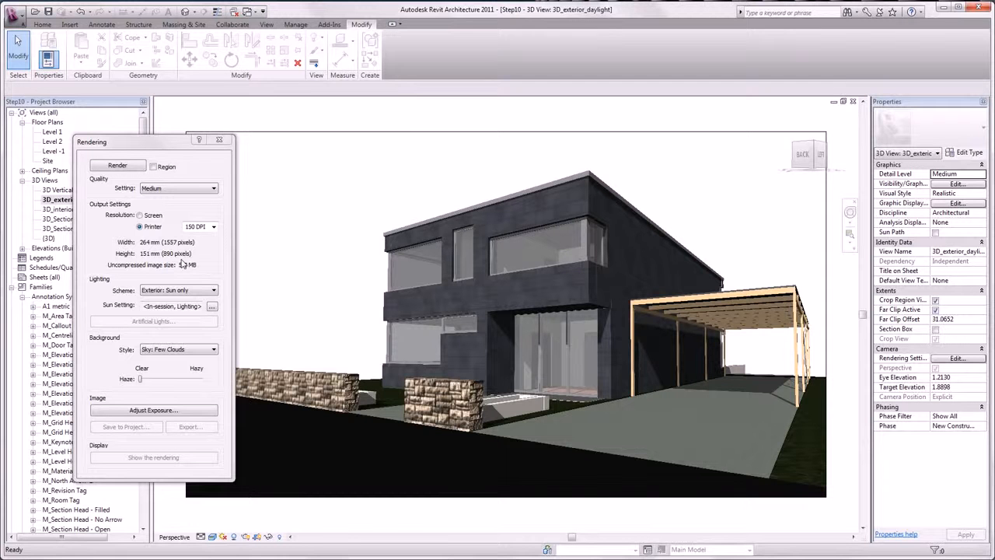
left_click(190, 290)
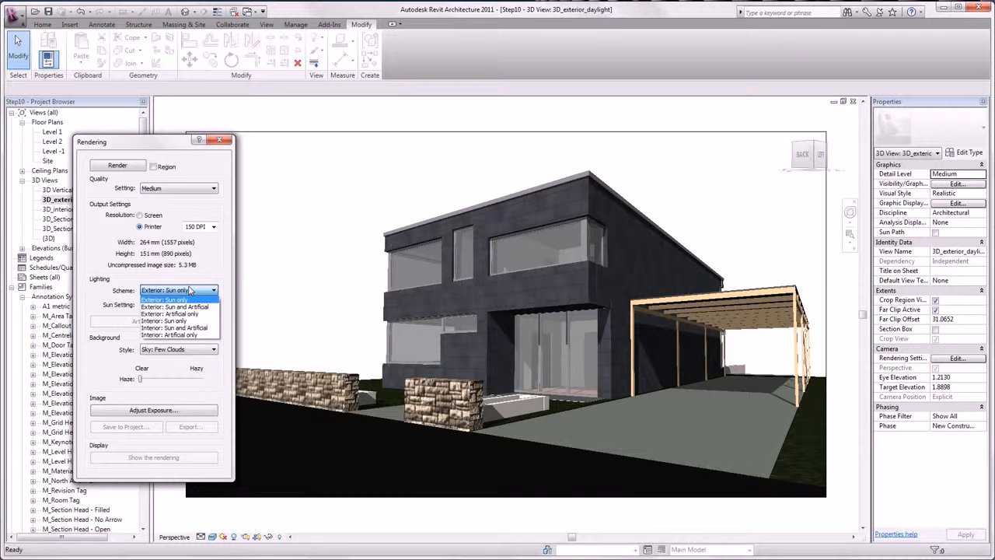
left_click(190, 290)
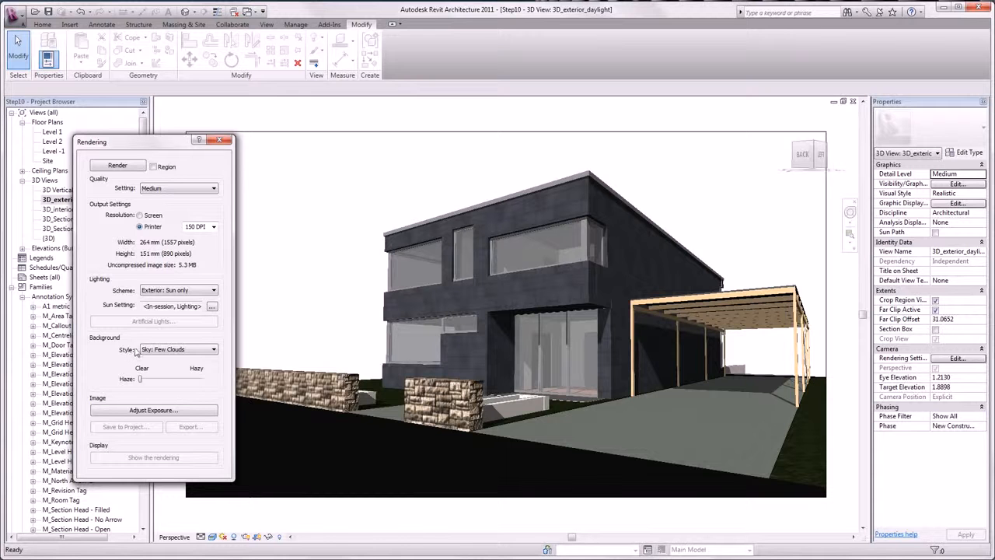
left_click(170, 350)
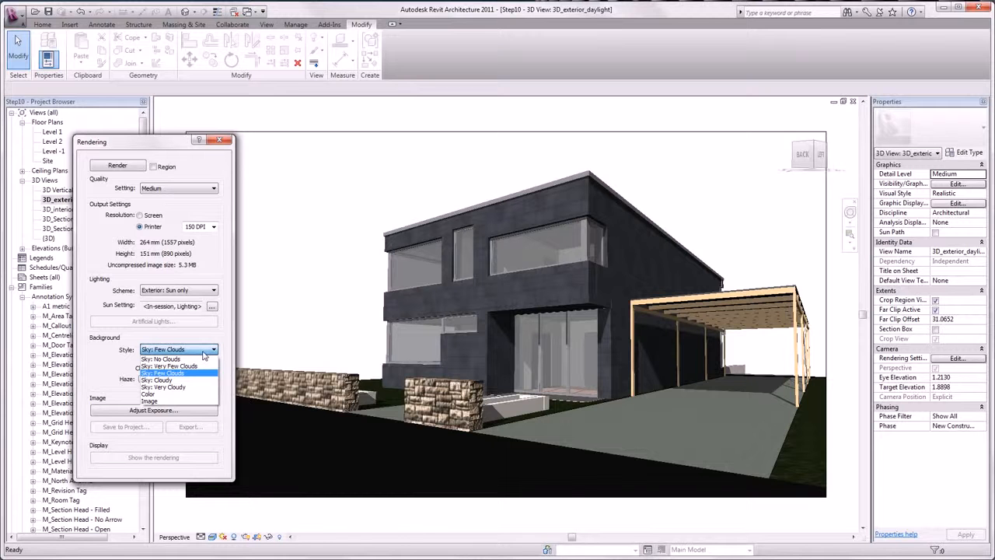
left_click(165, 373)
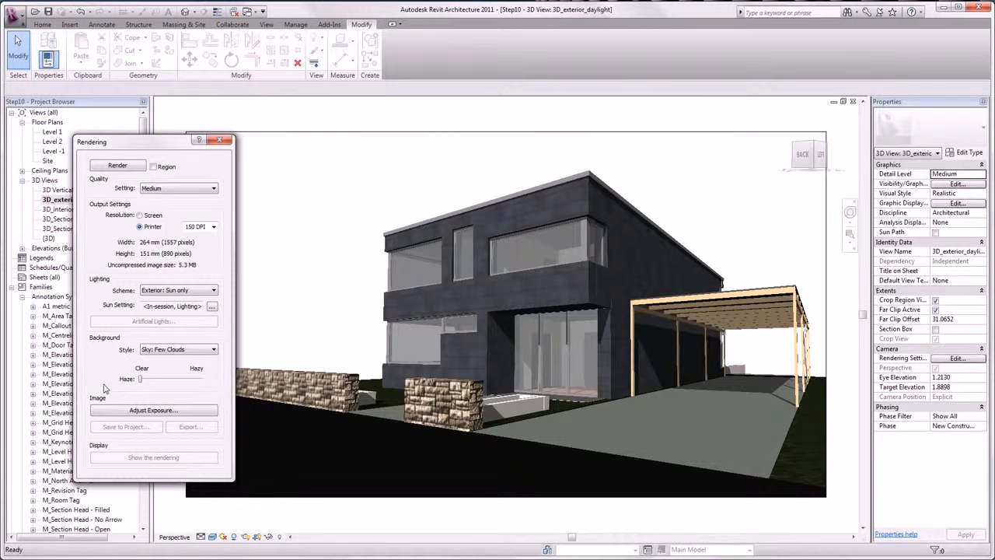
left_click(117, 166)
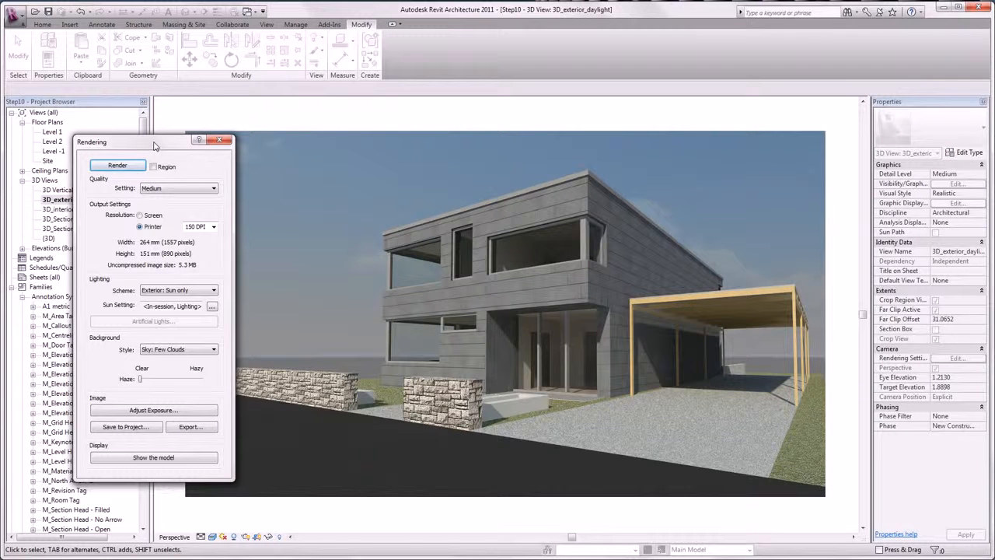
Create a custom view-specific render quality from Medium, with image precision 5 and soft shadow precision 3.
left_click(187, 188)
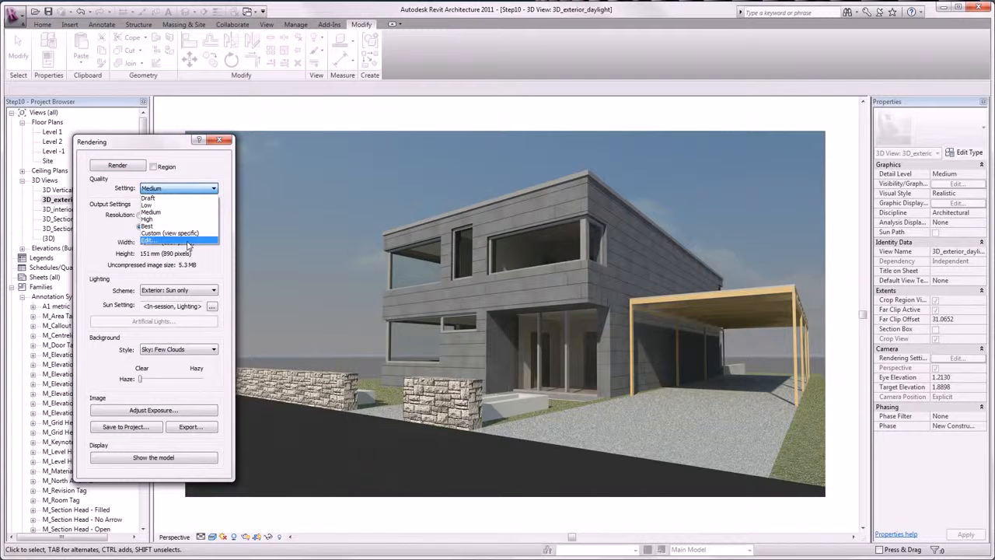
left_click(186, 241)
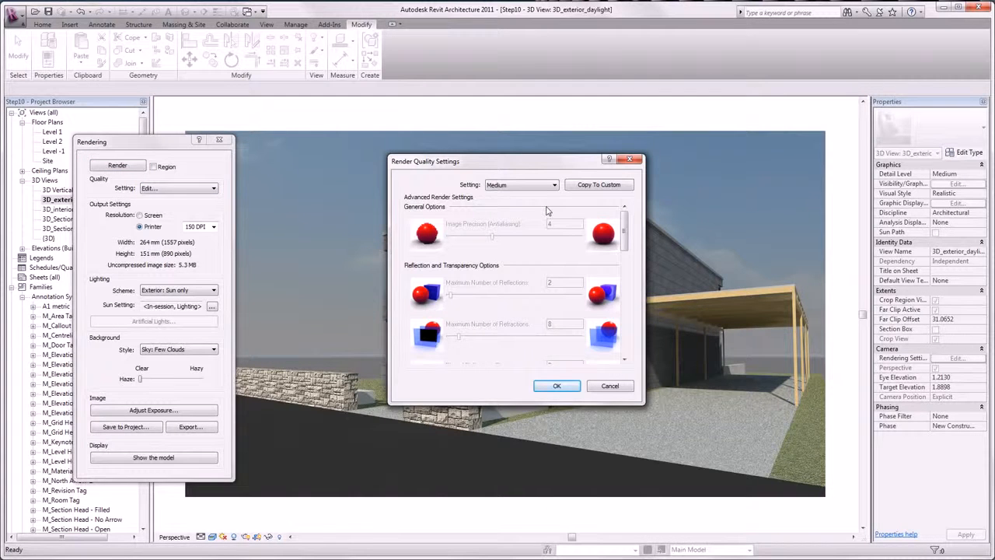
left_click(589, 187)
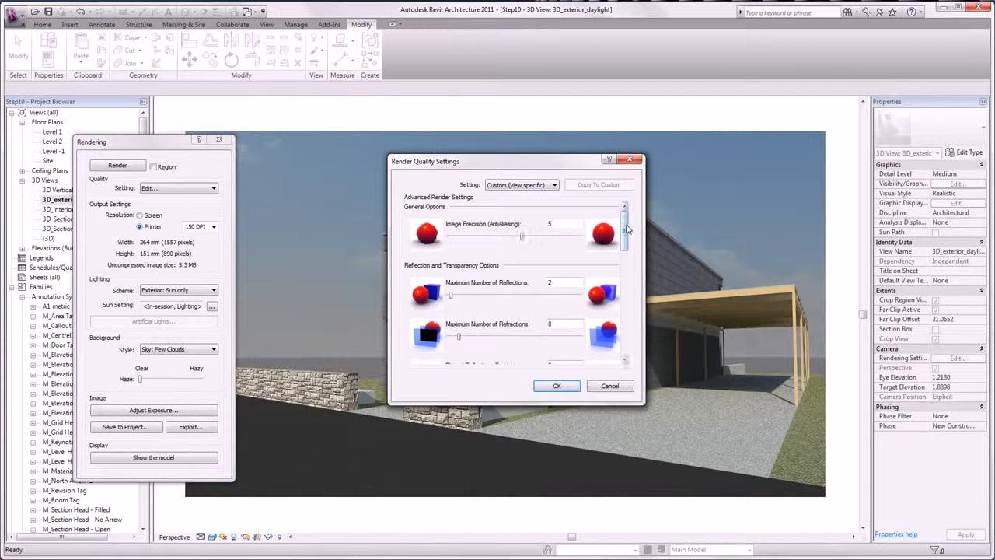
left_click_drag(627, 227, 627, 288)
left_click_drag(513, 283, 483, 286)
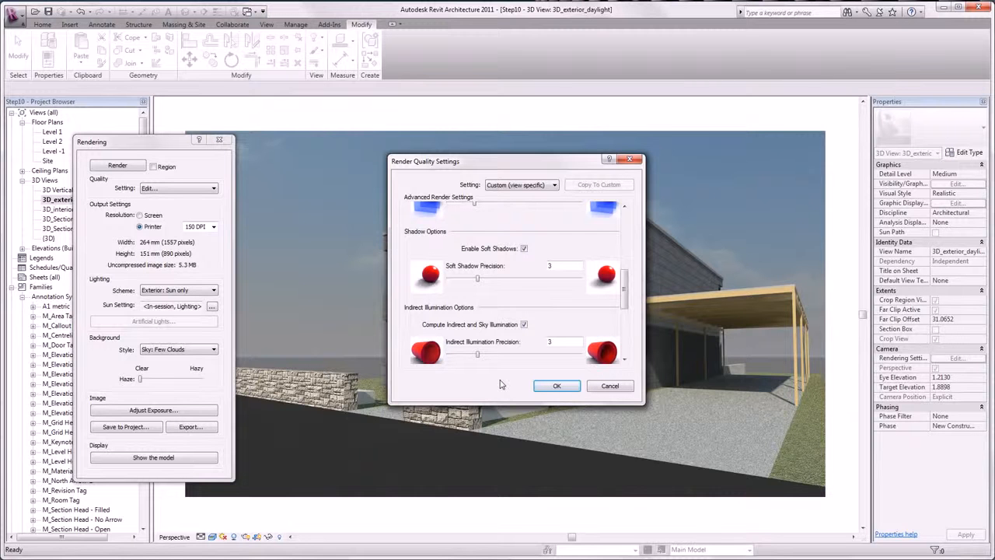
left_click(557, 386)
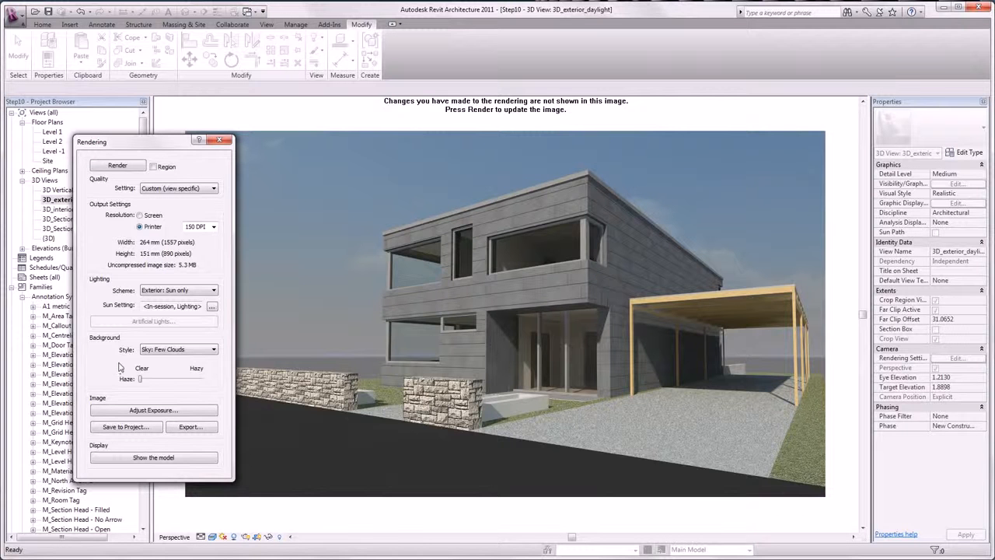
Change the rendering background style to Image and load the City Park Graz picture from Additional Files.
left_click(174, 351)
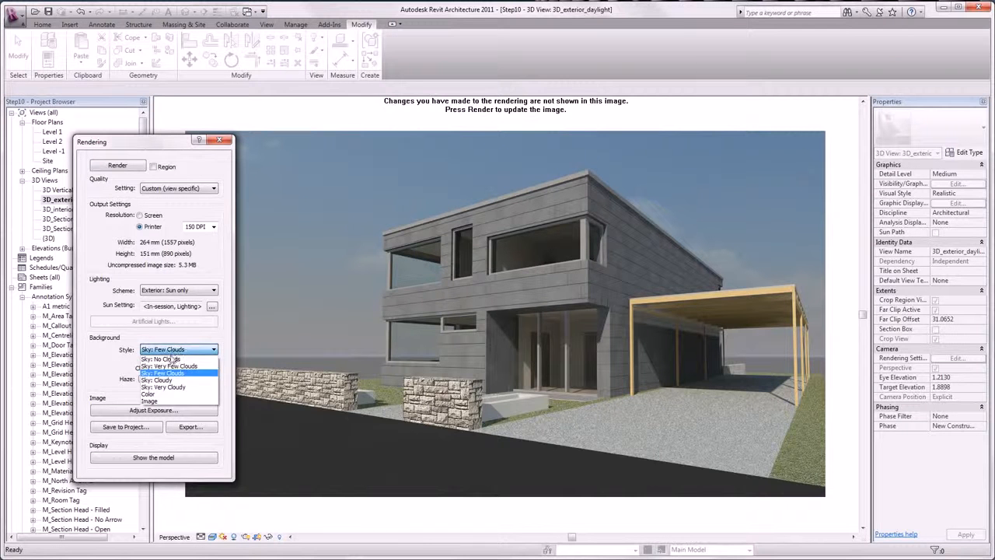
left_click(149, 401)
left_click(154, 365)
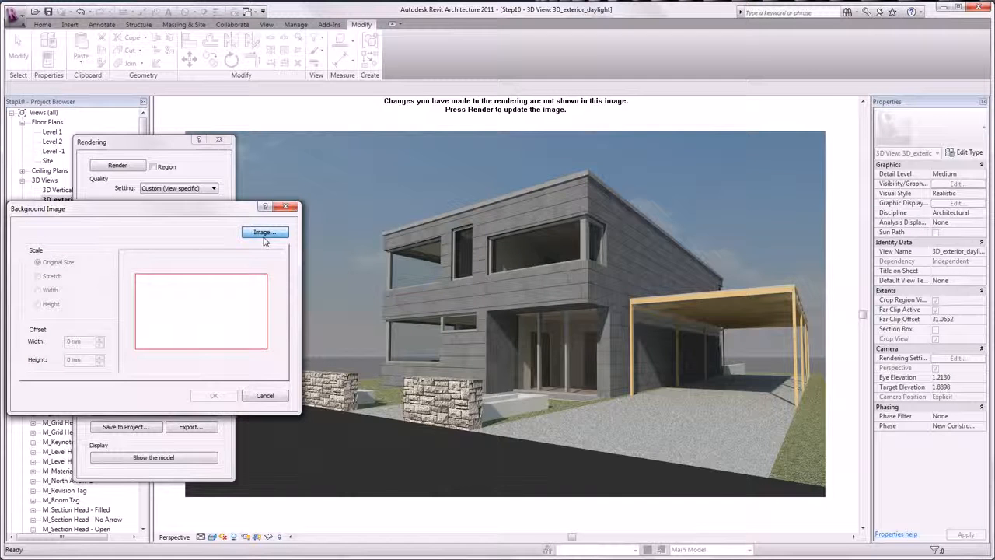
left_click(263, 235)
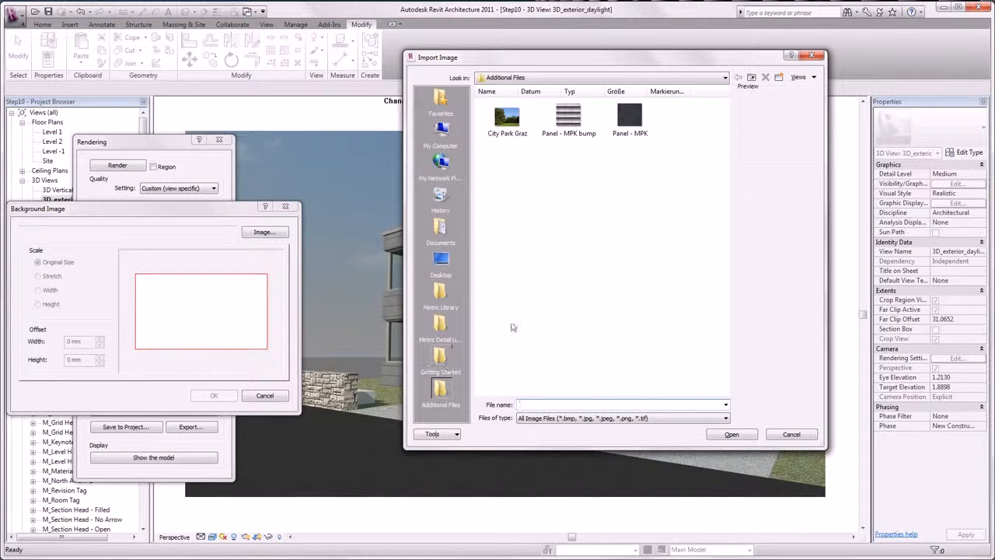
left_click(507, 120)
left_click(734, 436)
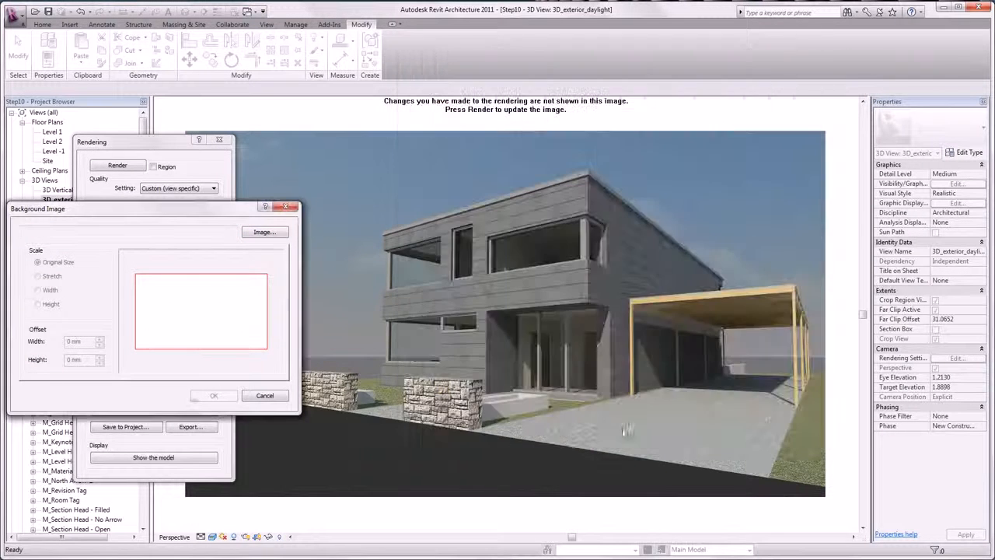
Stretch the background image with a height offset of 31 mm and render the exterior view again.
left_click(53, 276)
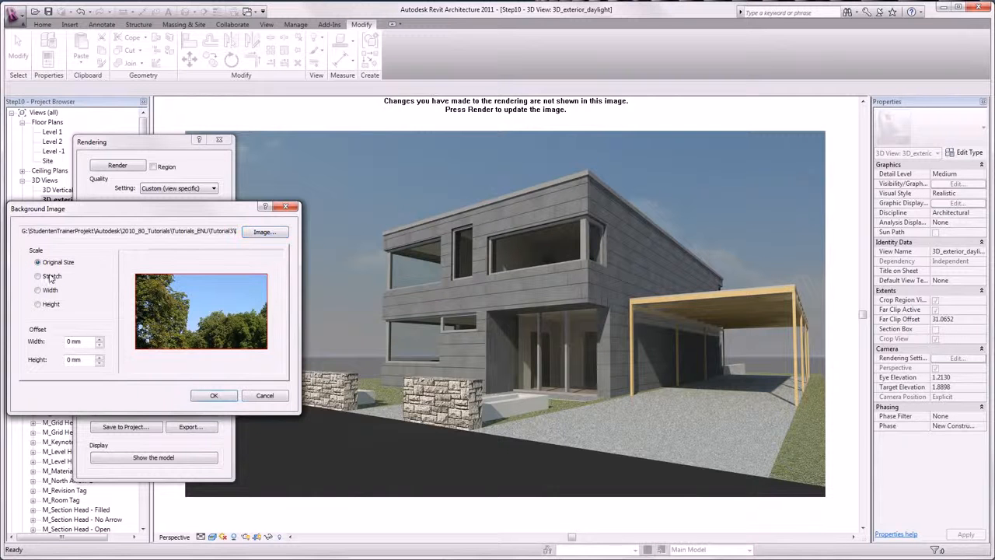
left_click_drag(71, 359, 63, 360)
type("31")
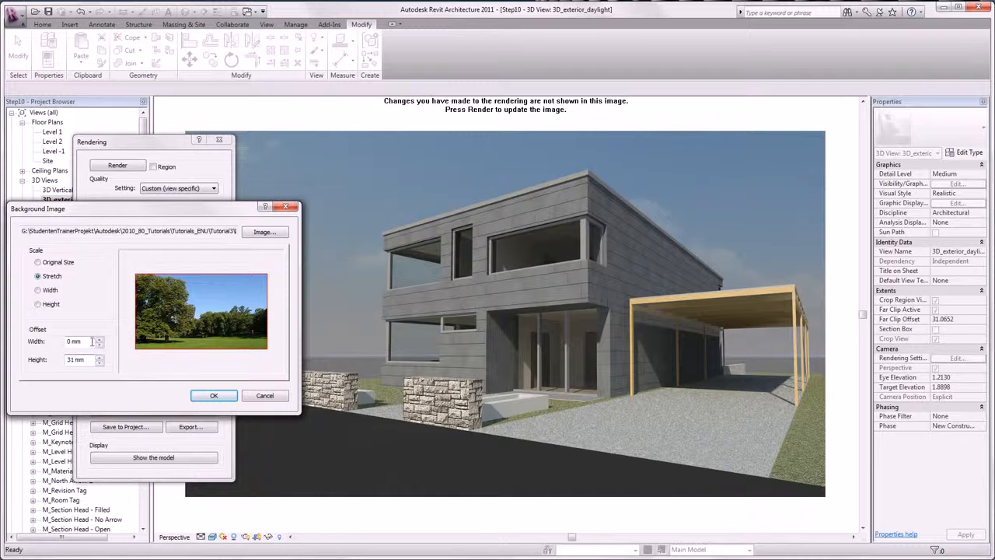
left_click(91, 340)
left_click(214, 396)
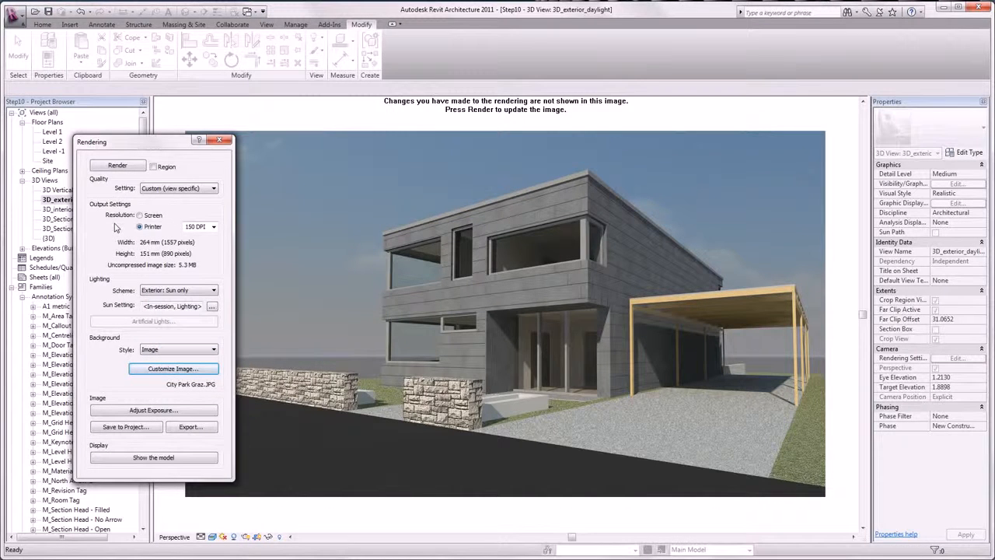
left_click(118, 166)
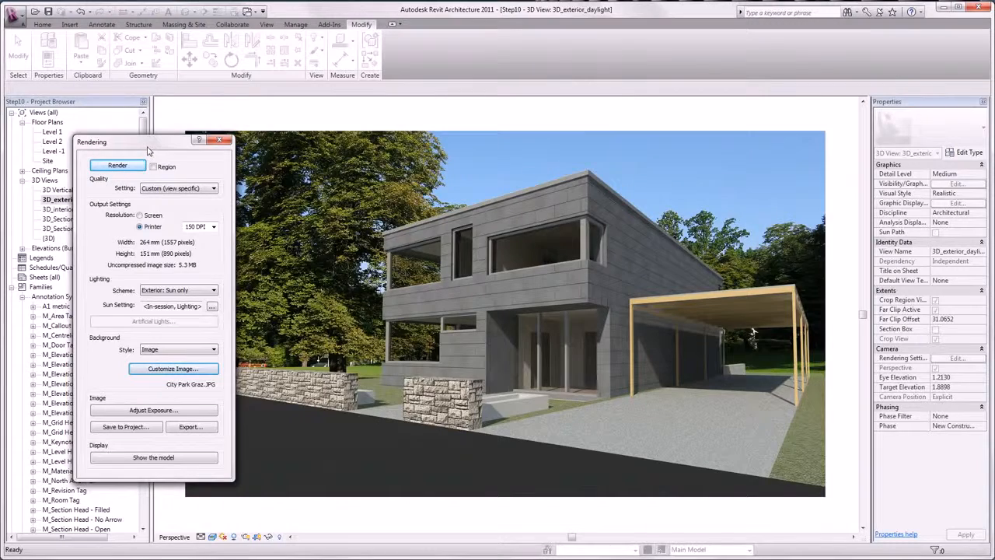